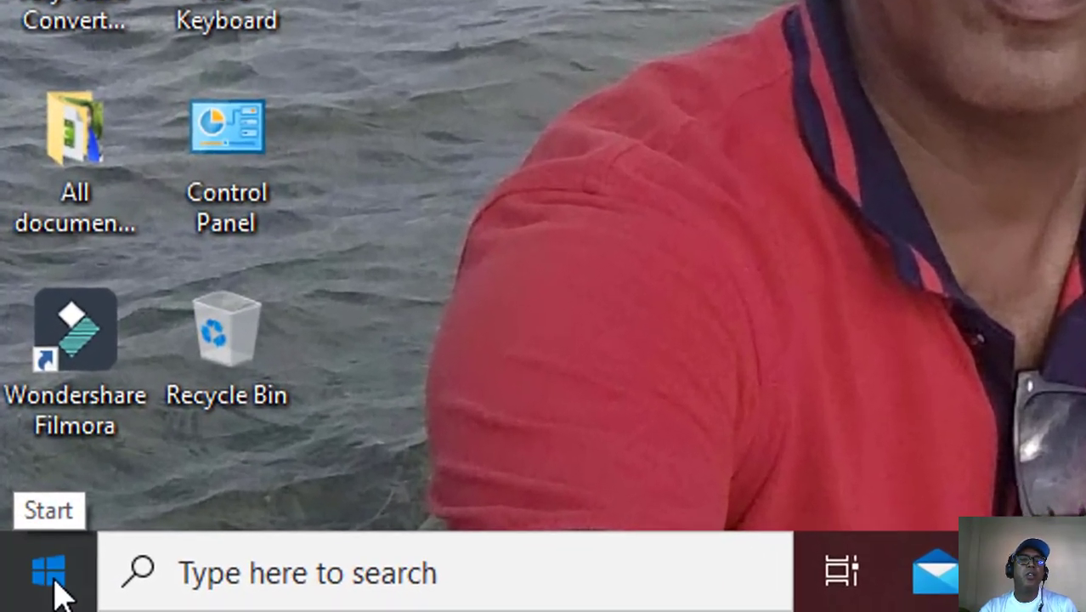
# Launch Adobe Illustrator 10 and move the toolbox against the edge of the workspace.
pyautogui.click(22, 596)
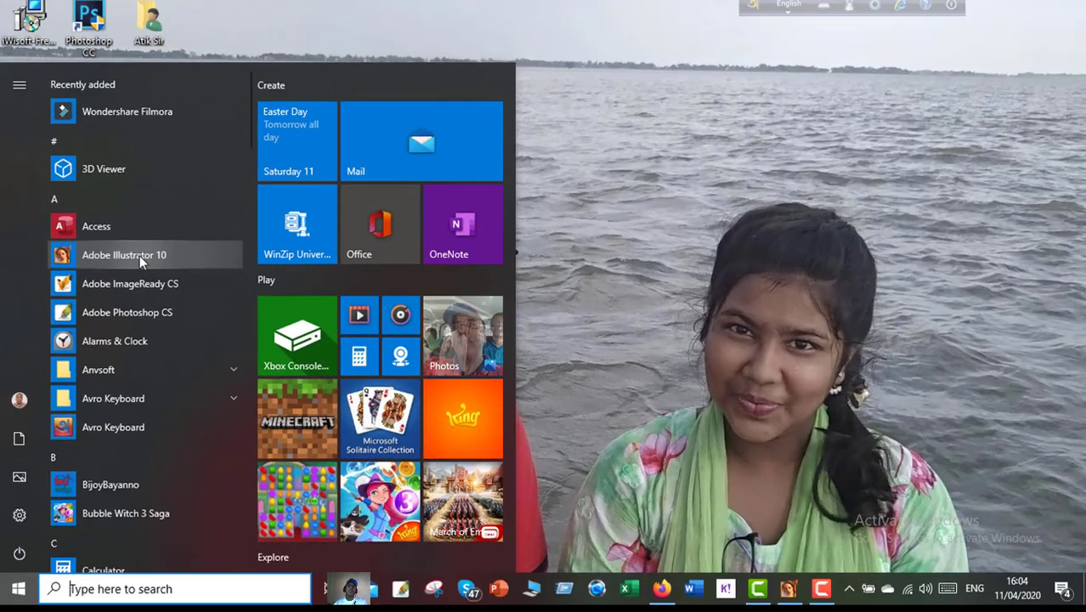
pyautogui.click(139, 255)
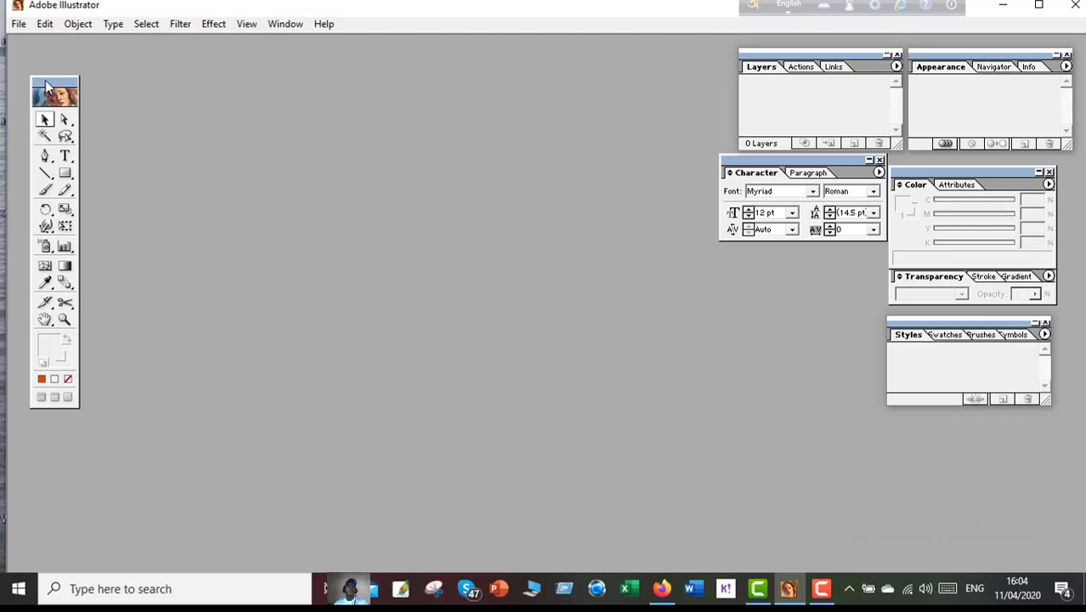
pyautogui.moveTo(46, 81); pyautogui.dragTo(26, 79)
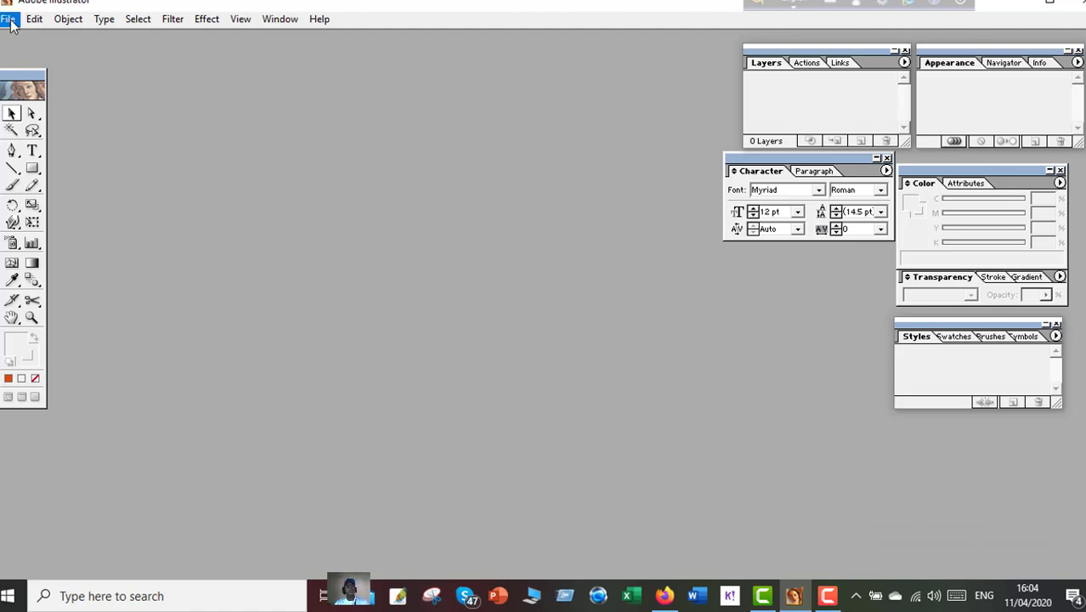
# Start a new document and name it BANGLADESH.
pyautogui.click(38, 81)
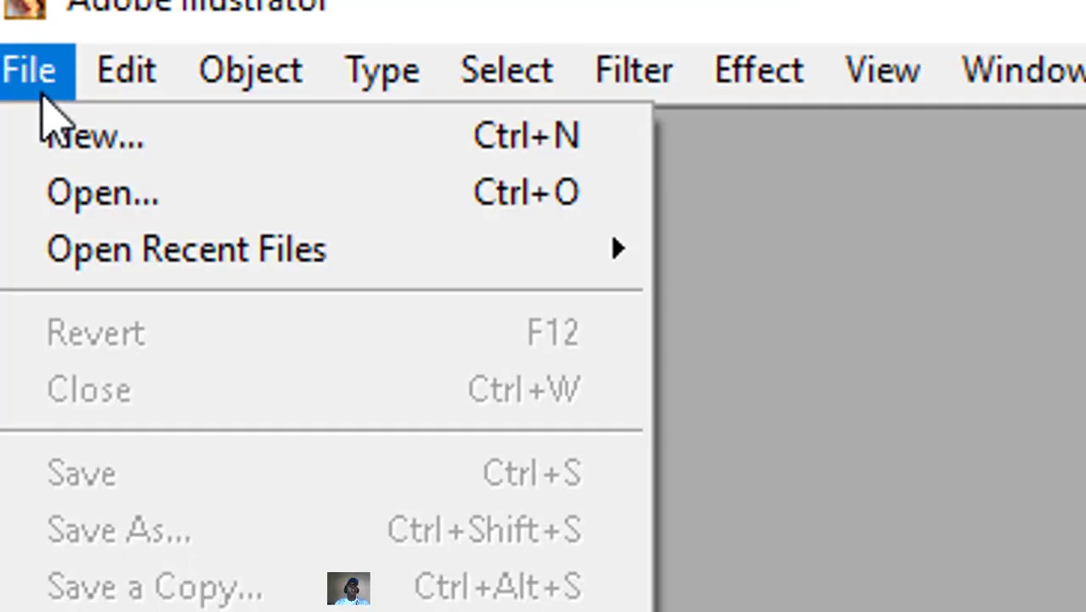
pyautogui.click(64, 138)
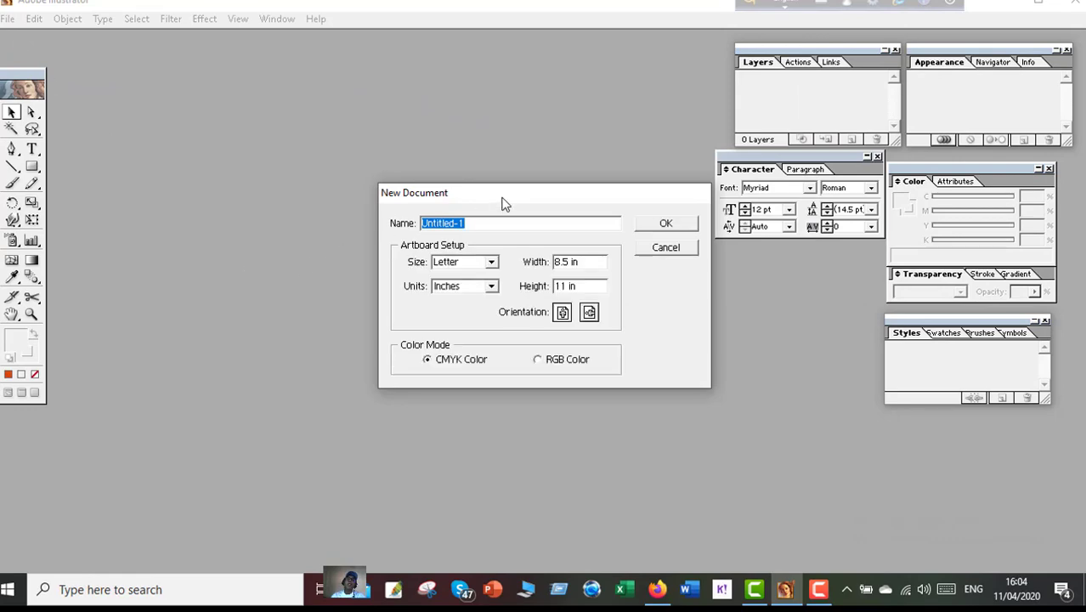
pyautogui.moveTo(502, 196); pyautogui.dragTo(468, 131)
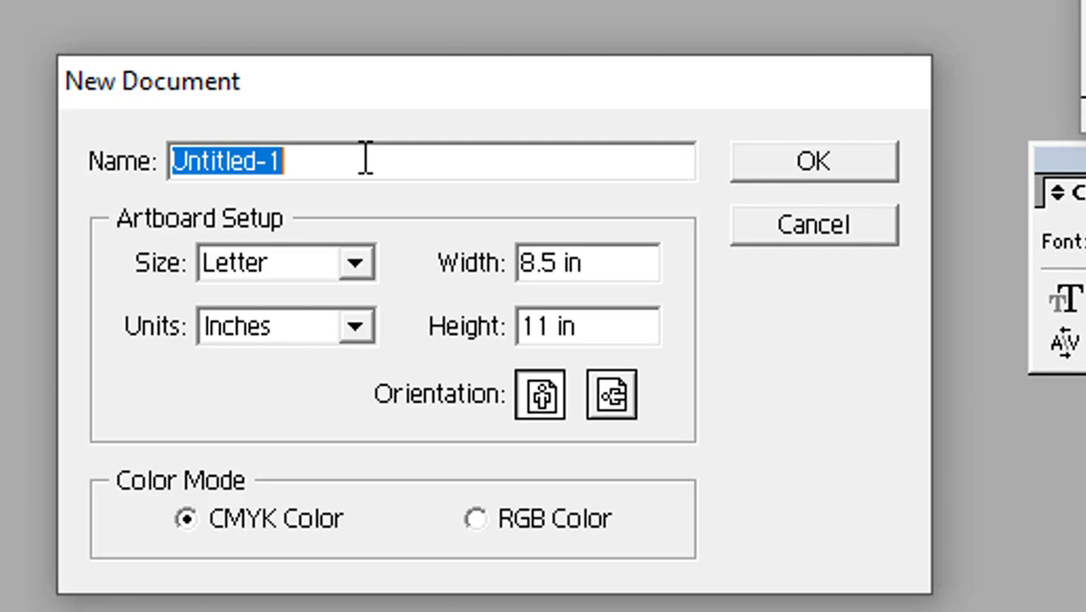
pyautogui.write('BANGL')
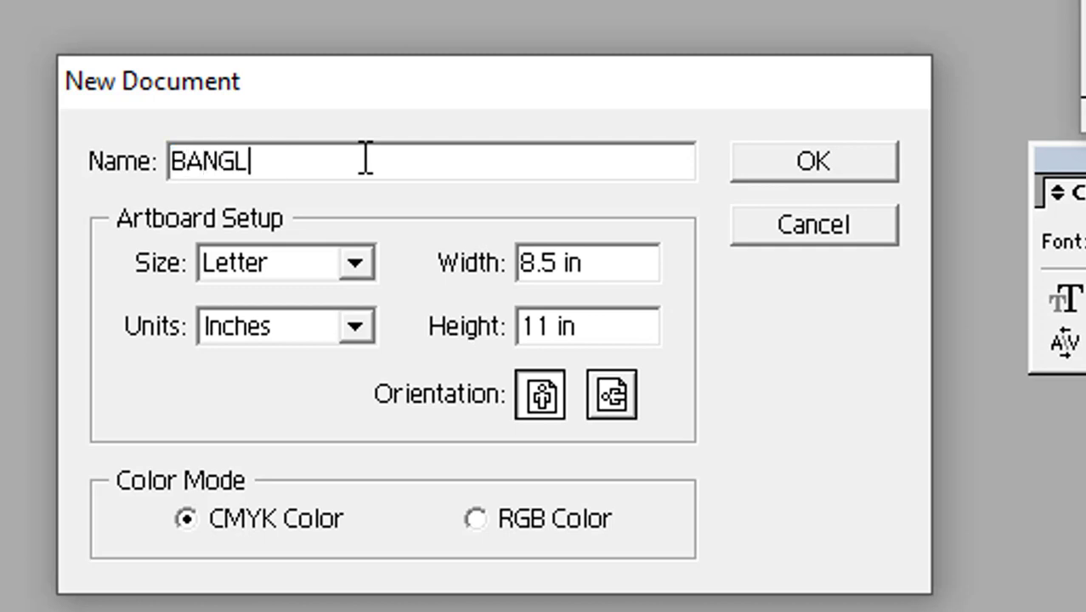
pyautogui.write('ADESH')
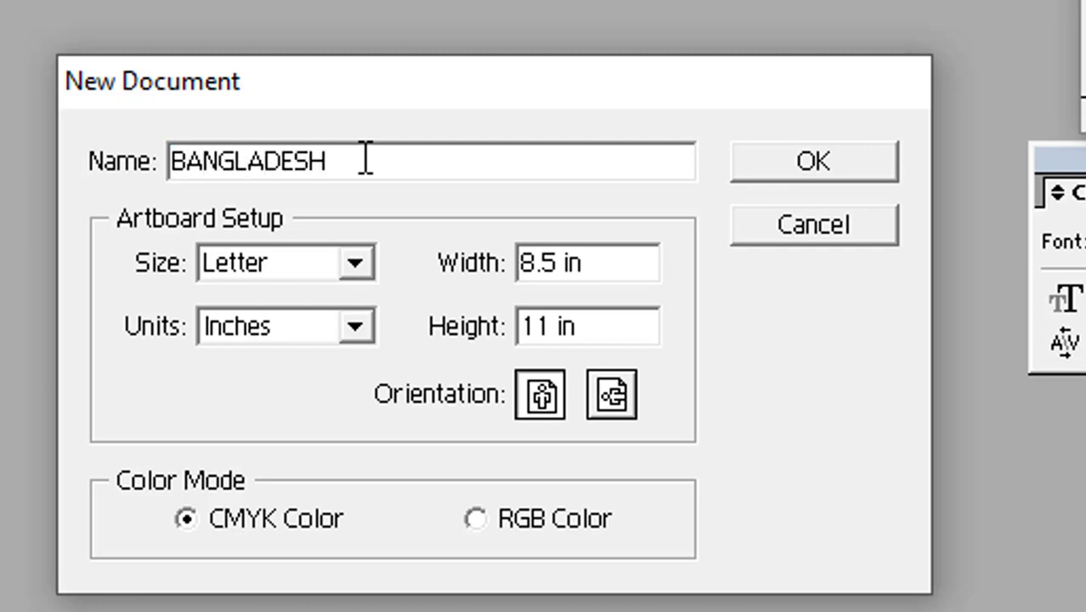
# Set the artboard size to A4 with units in inches and create the document.
pyautogui.click(355, 265)
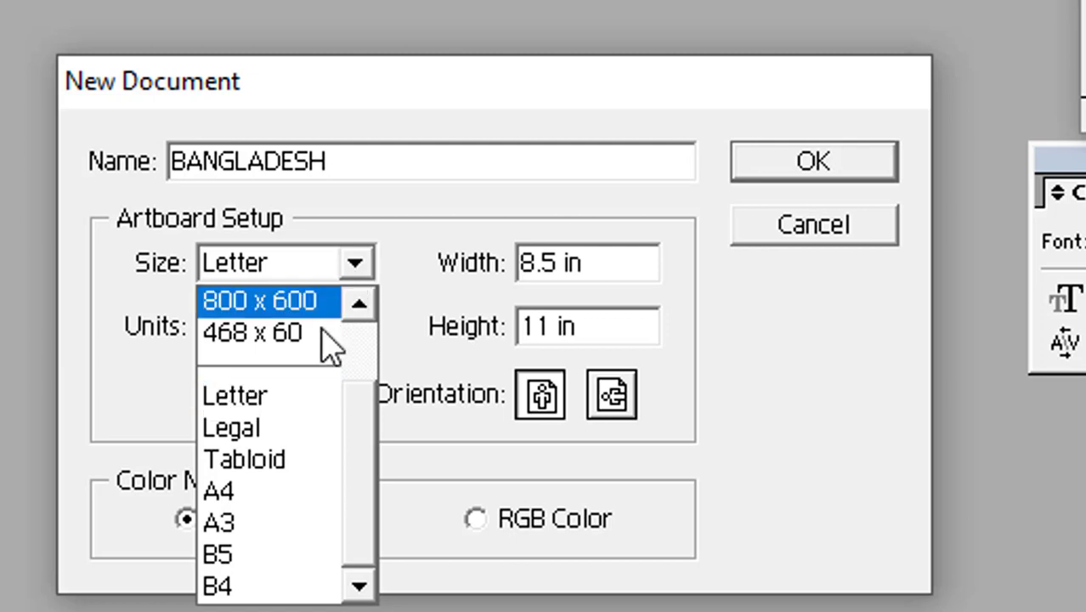
pyautogui.click(287, 507)
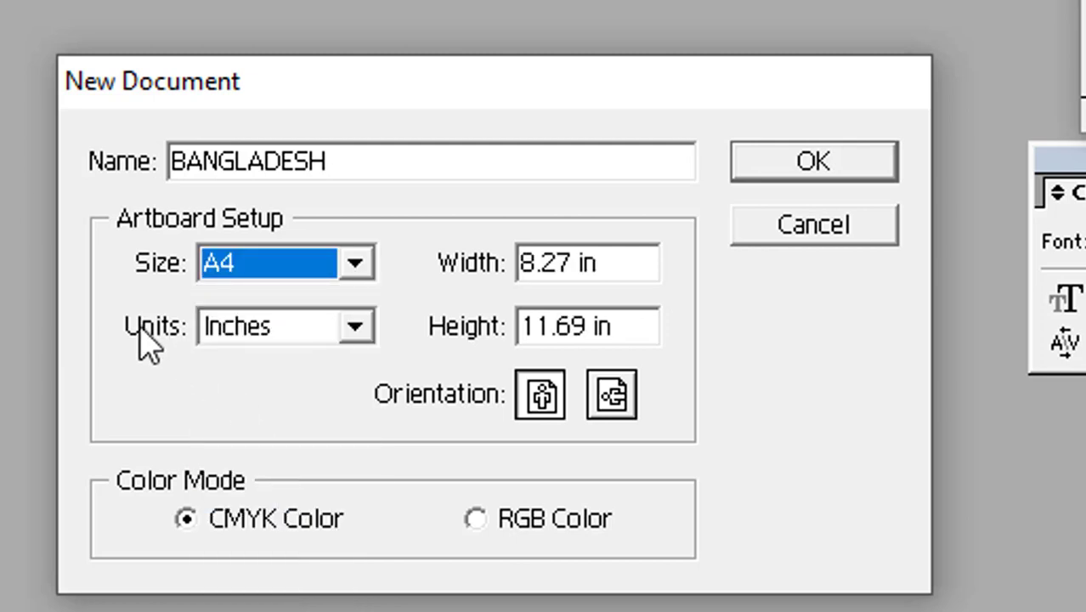
pyautogui.click(355, 336)
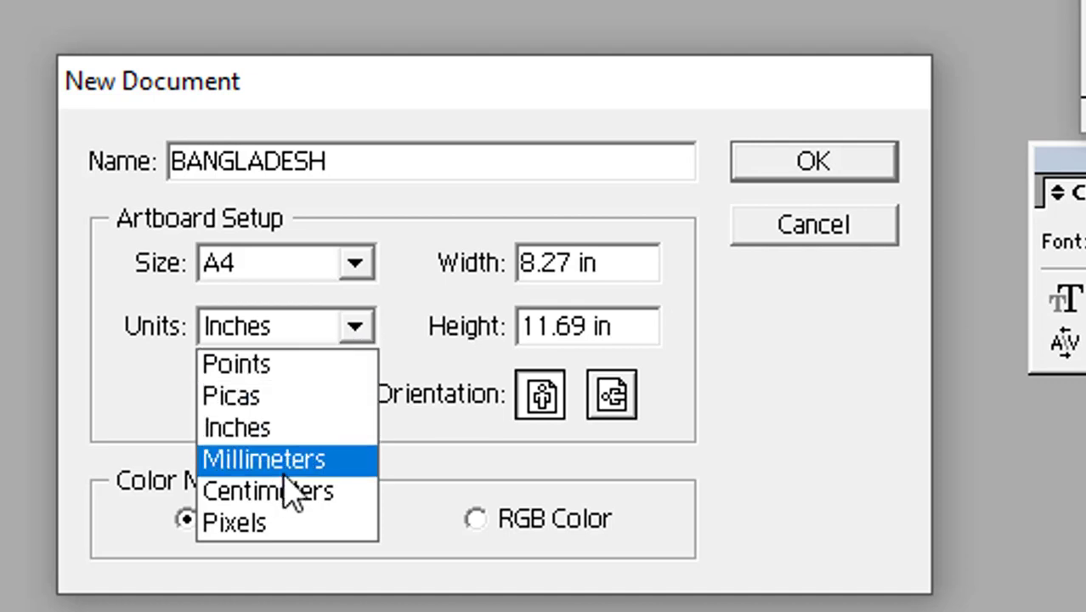
pyautogui.click(302, 429)
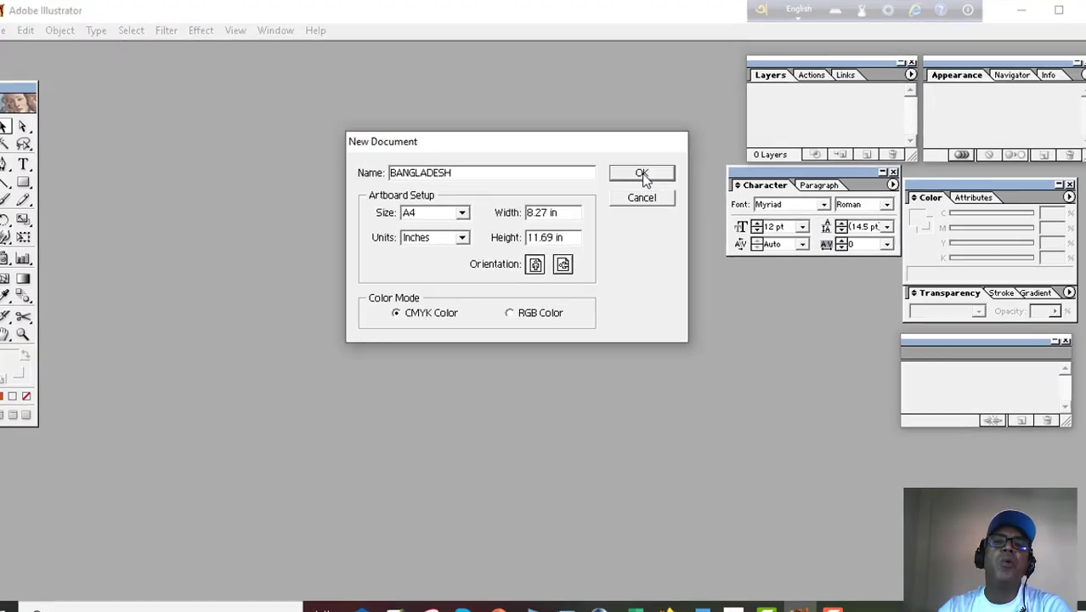
pyautogui.click(816, 166)
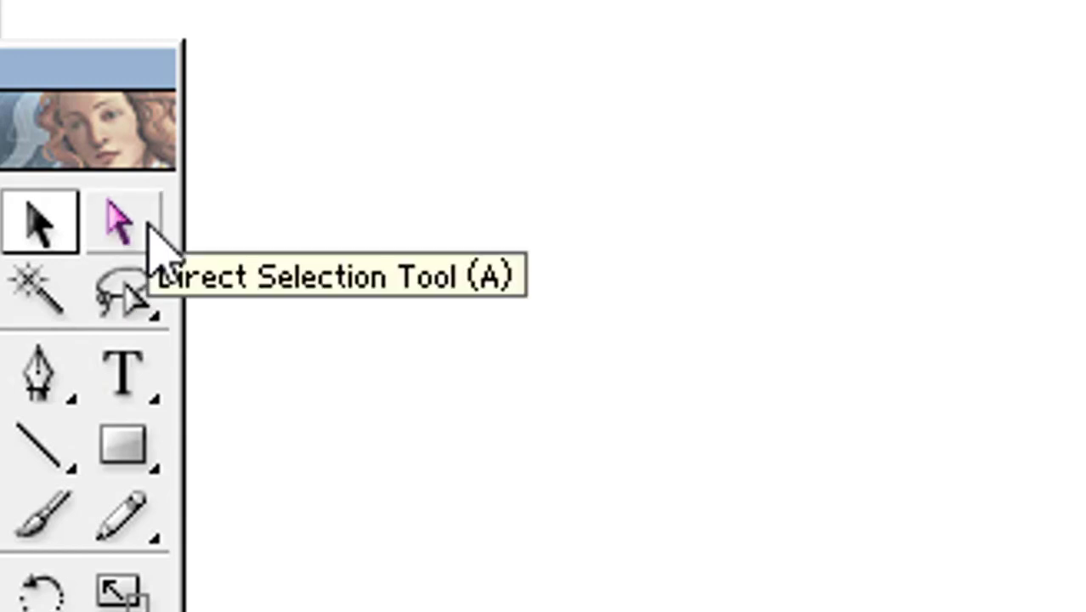
# Add the text BANGLADESH at 36 pt near the top of the page with the Type tool.
pyautogui.click(126, 378)
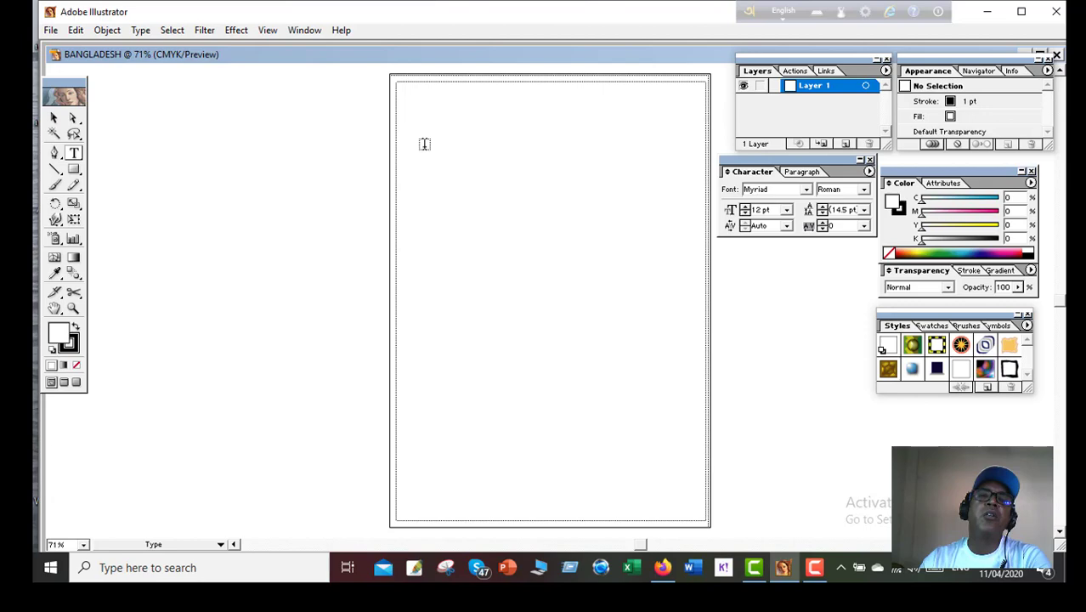
pyautogui.click(423, 144)
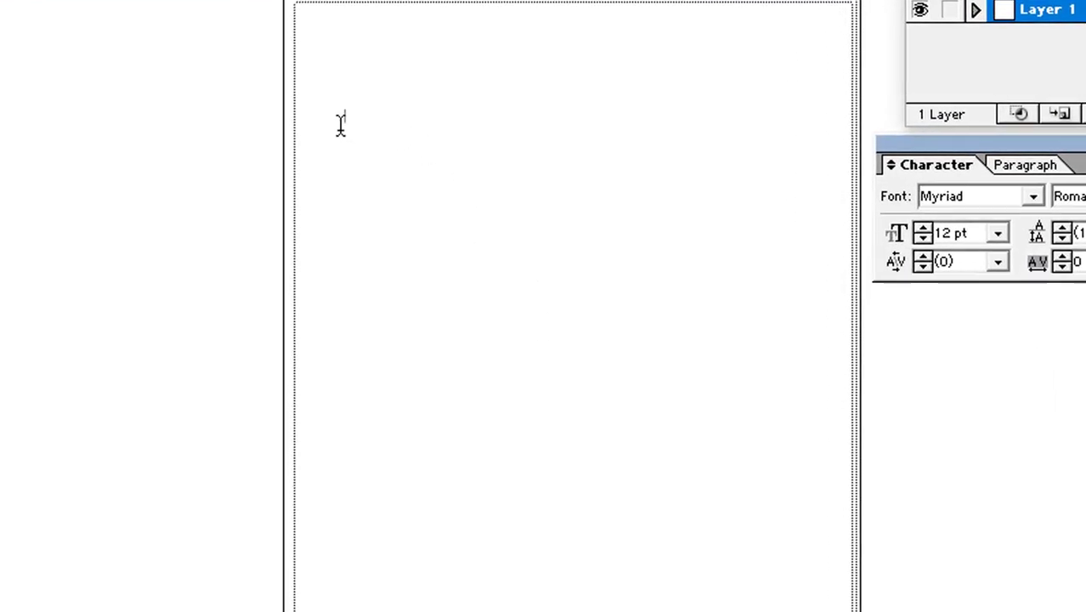
pyautogui.click(1000, 233)
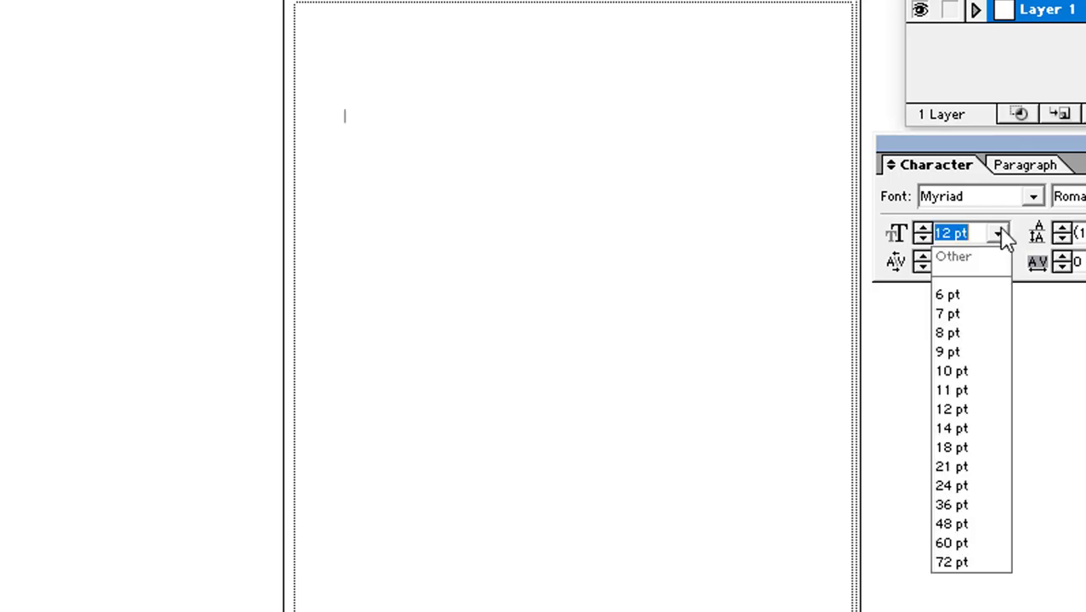
pyautogui.click(964, 506)
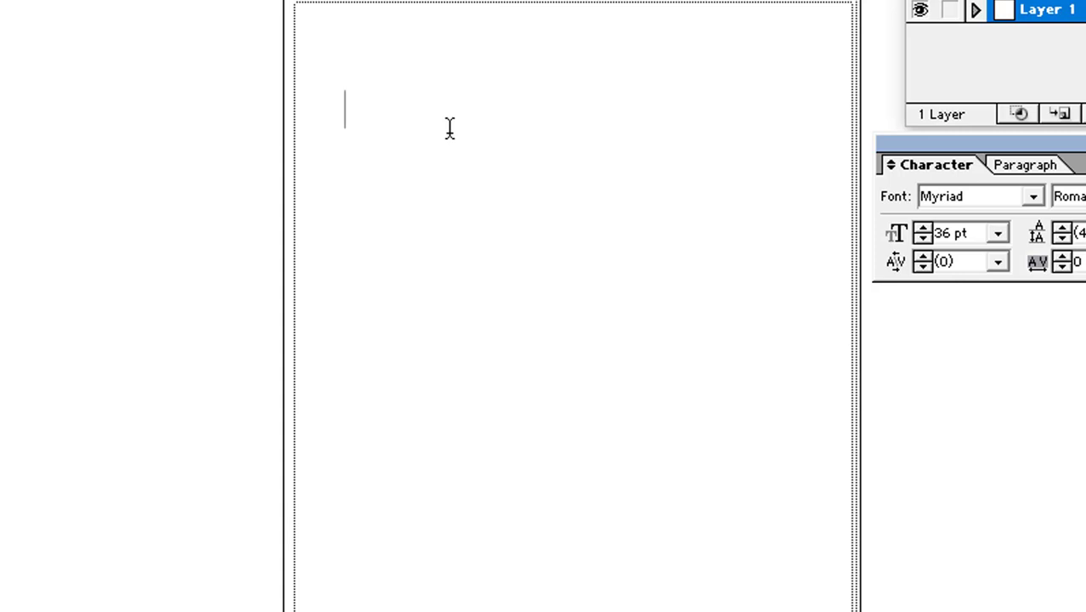
pyautogui.write('BAN')
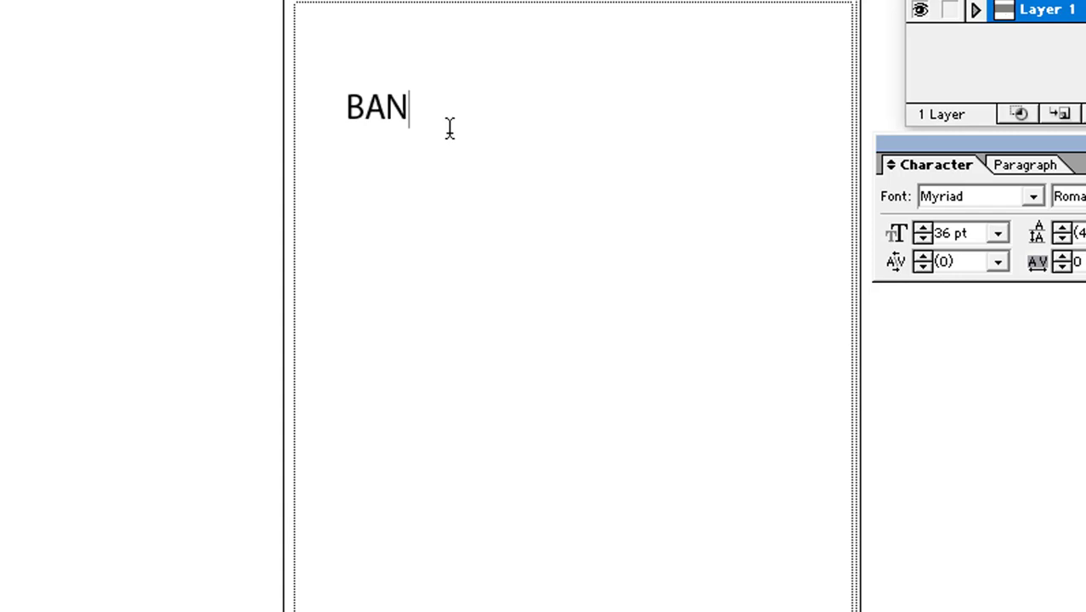
pyautogui.write('F')
pyautogui.press('BackSpace')
pyautogui.write('GLADESH')
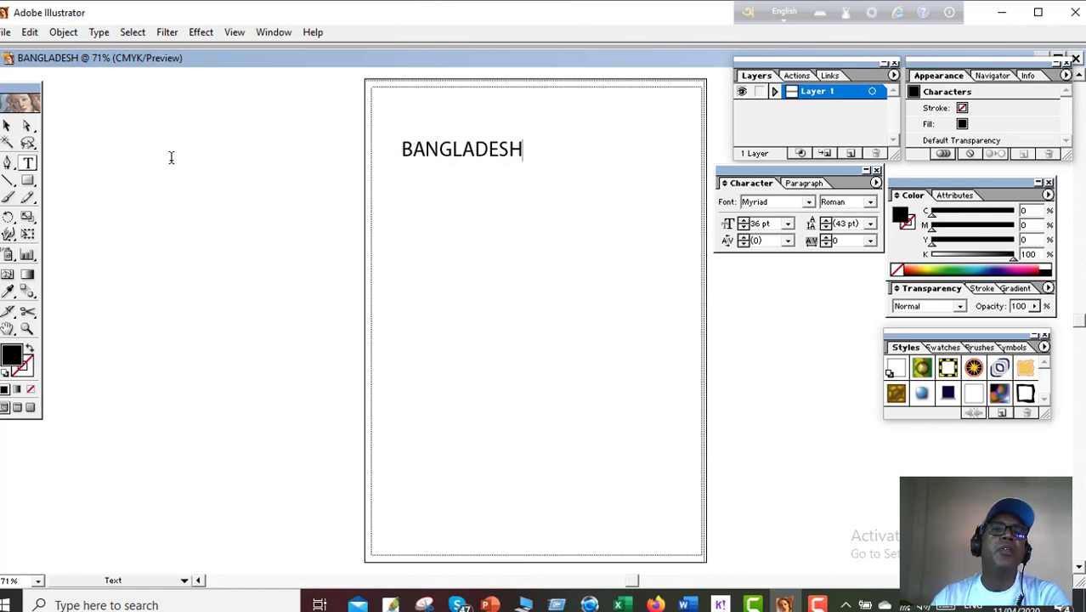
# Reposition the BANGLADESH text near the page's upper edge, scale it up to about 84 pt, and deselect it.
pyautogui.click(7, 125)
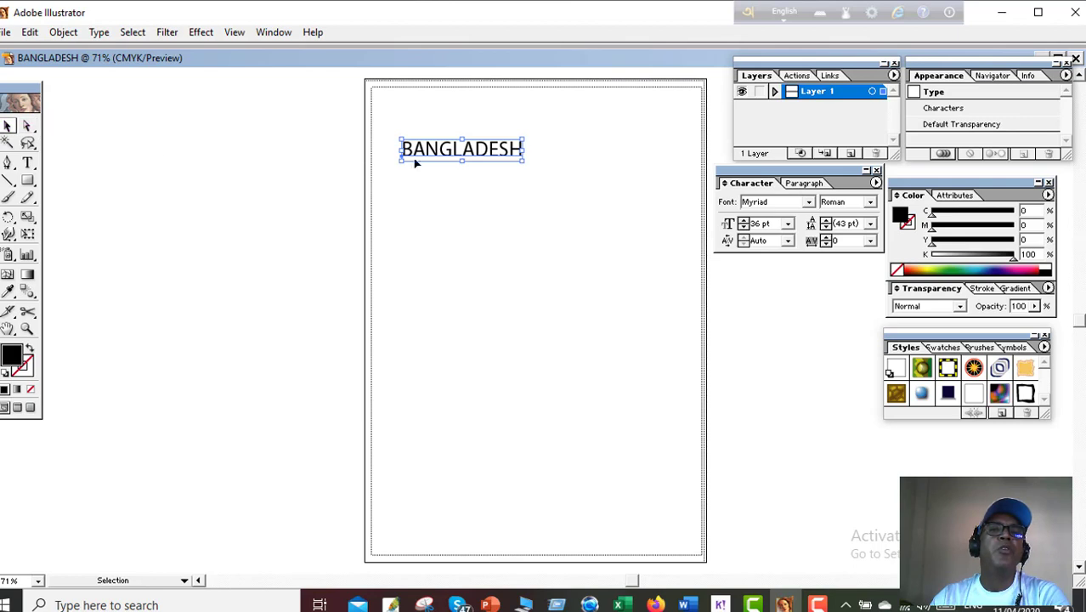
pyautogui.moveTo(430, 159); pyautogui.dragTo(425, 214)
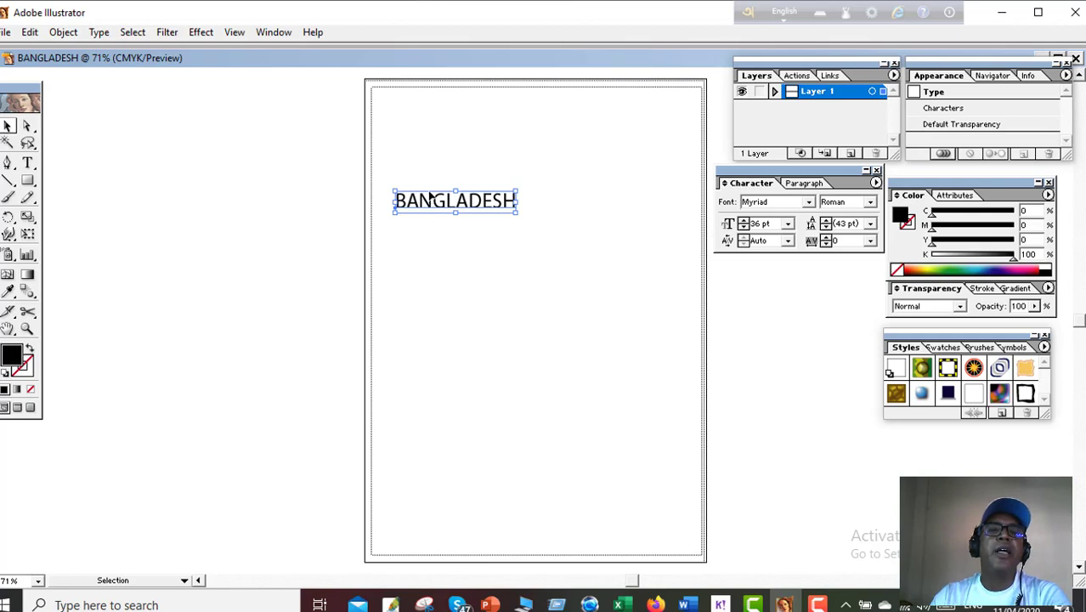
pyautogui.moveTo(431, 196); pyautogui.dragTo(433, 124)
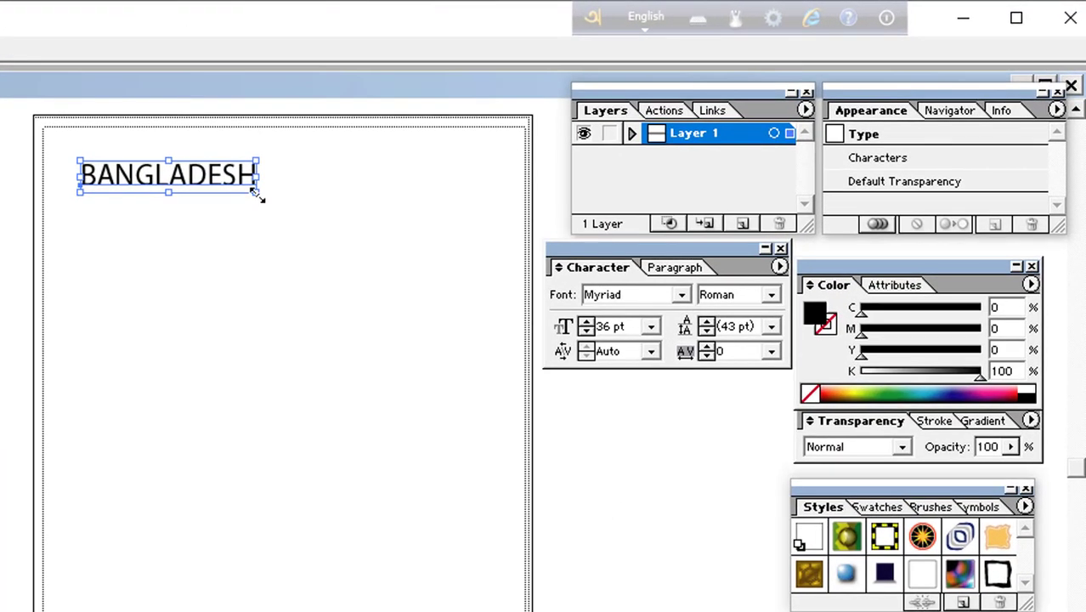
pyautogui.moveTo(254, 192); pyautogui.dragTo(458, 242)
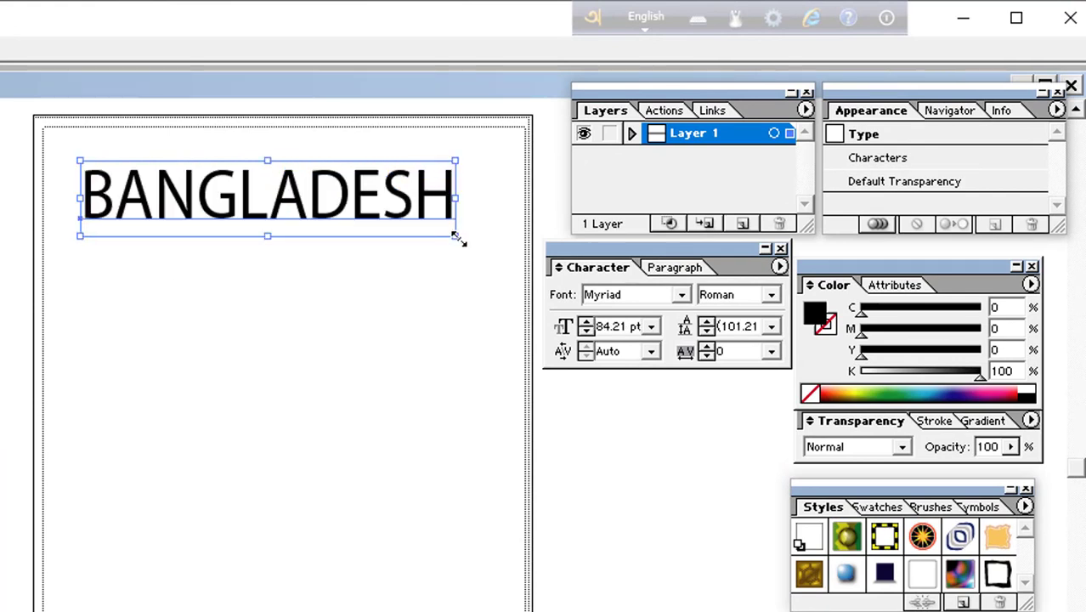
pyautogui.click(300, 283)
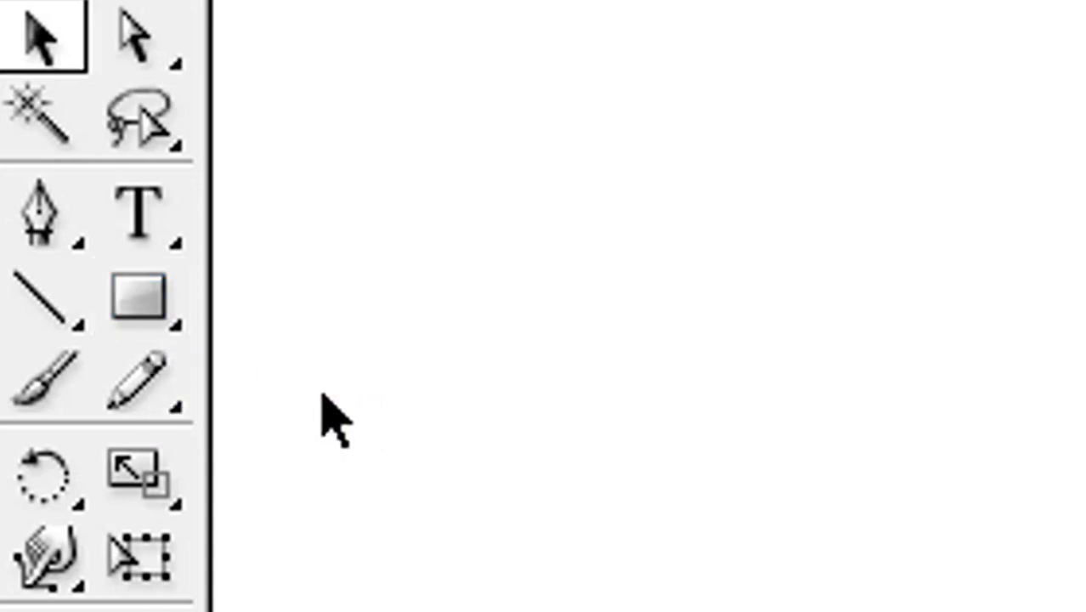
# Draw a wide rectangle below the BANGLADESH heading with the Rectangle tool.
pyautogui.click(149, 293)
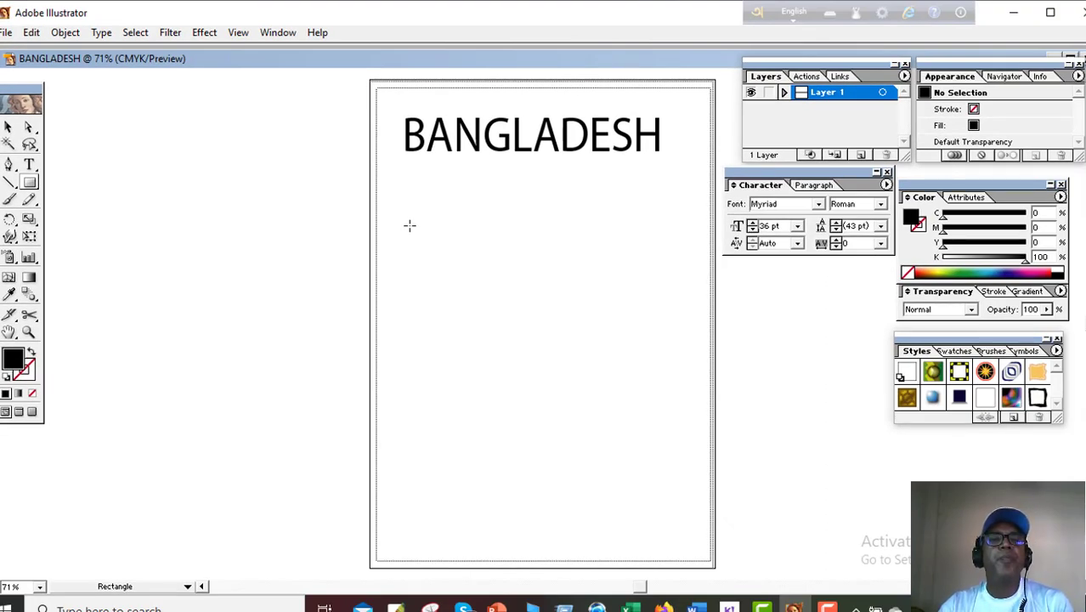
pyautogui.moveTo(410, 226); pyautogui.dragTo(598, 293)
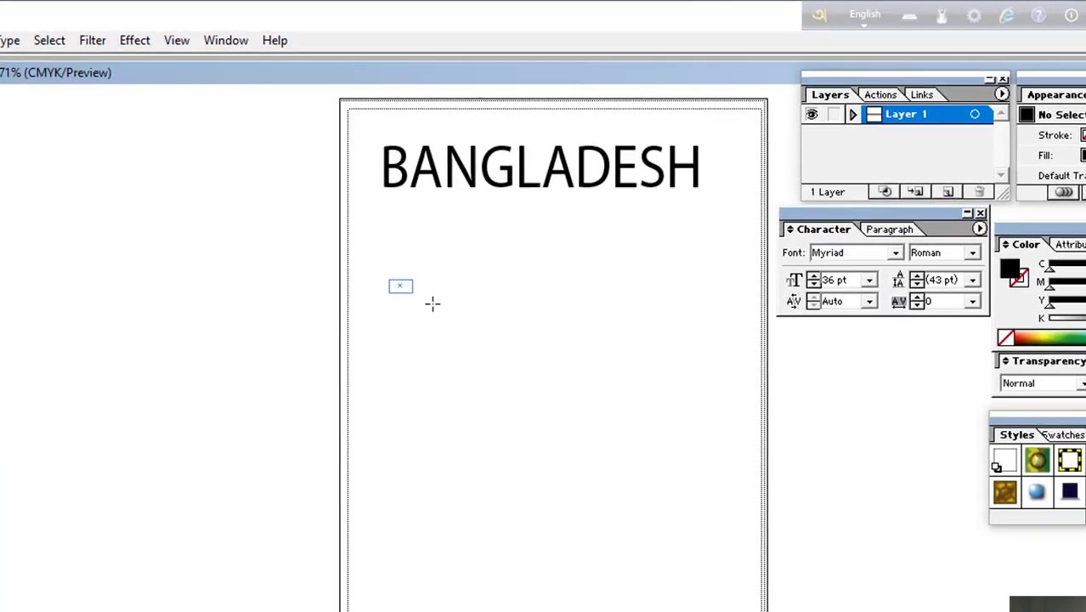
pyautogui.moveTo(674, 508); pyautogui.dragTo(823, 555)
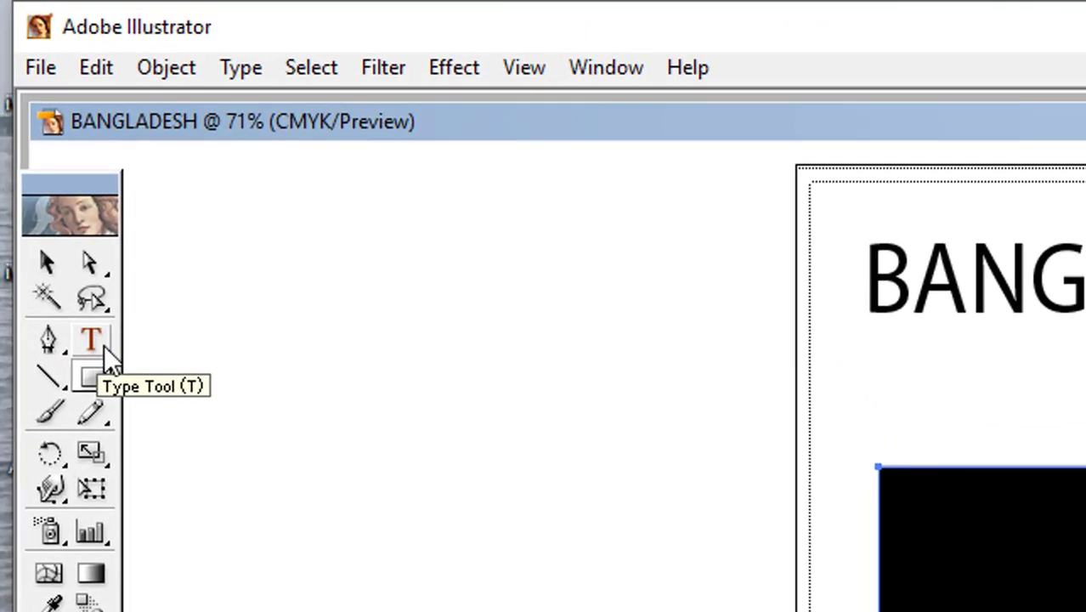
# Turn the rectangle into a text container with the Area Type tool and enter a person's first name five times.
pyautogui.moveTo(106, 351); pyautogui.dragTo(171, 352)
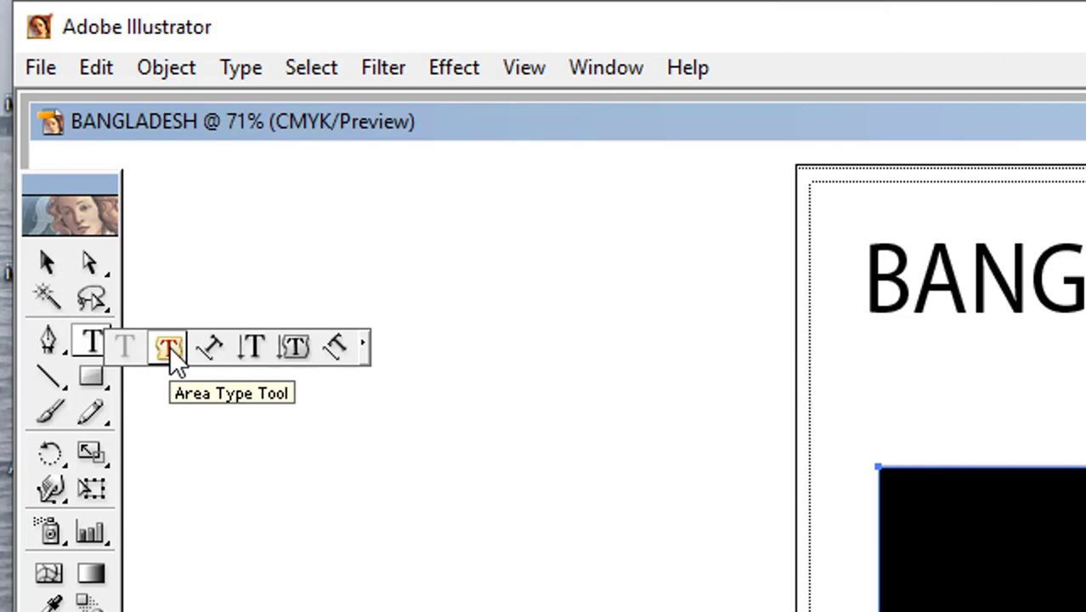
pyautogui.moveTo(171, 352); pyautogui.dragTo(170, 353)
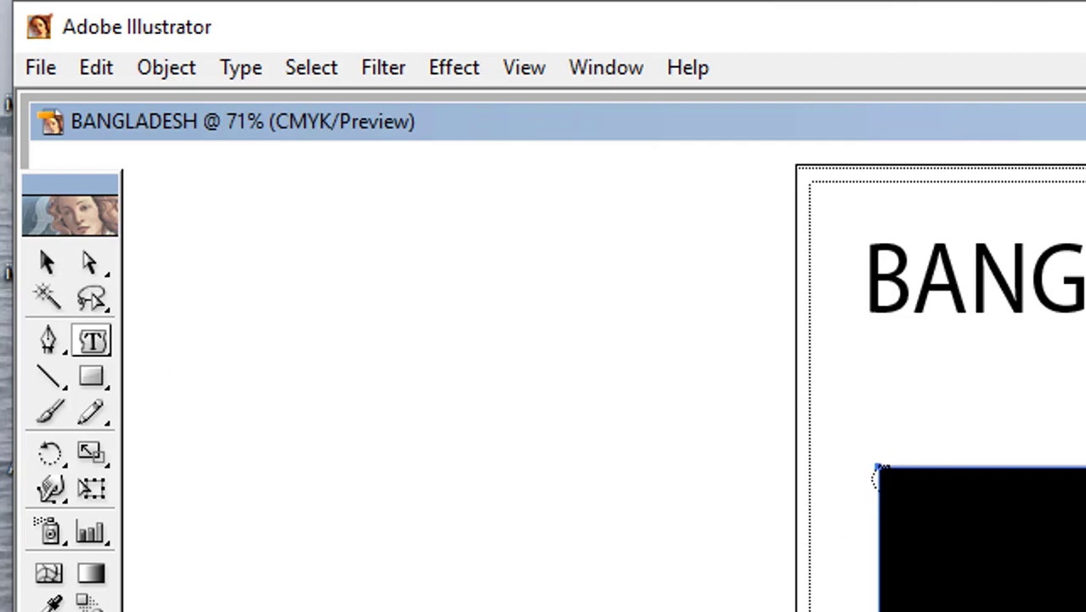
pyautogui.click(876, 480)
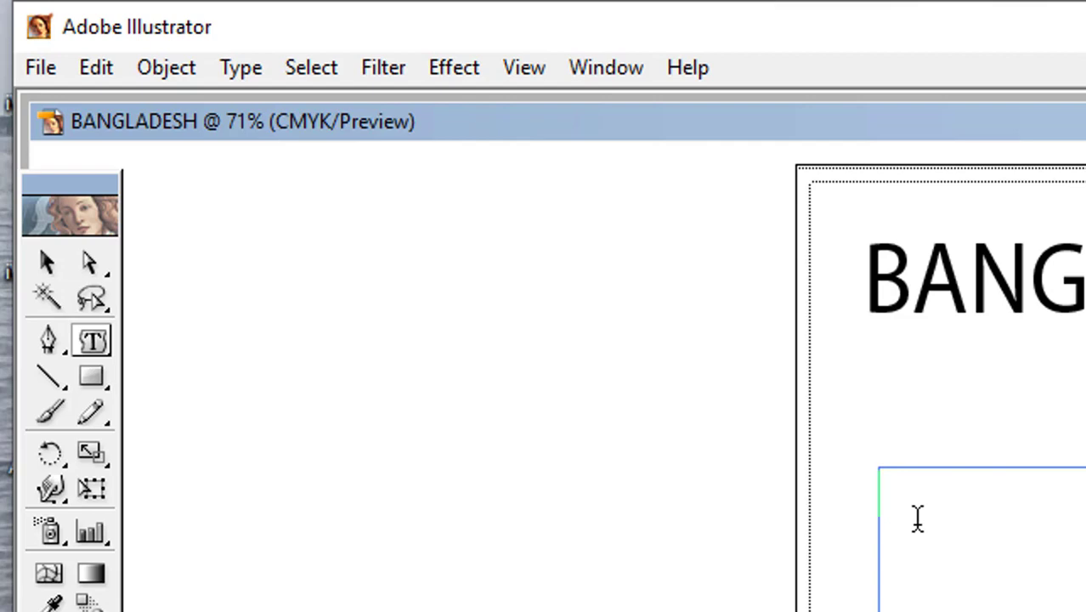
pyautogui.write('ATIk ')
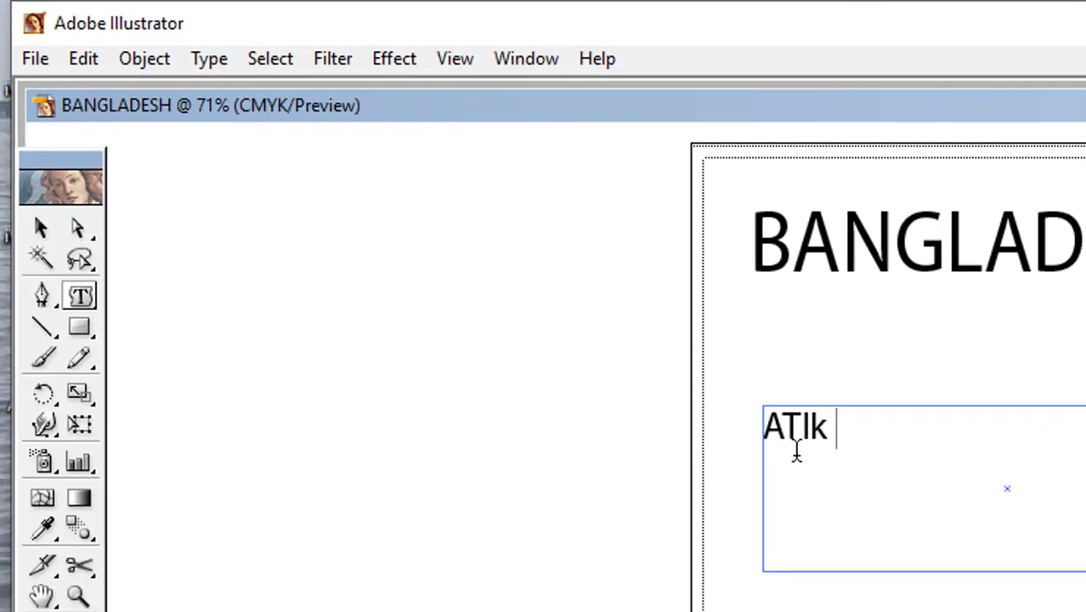
pyautogui.write('ATIK')
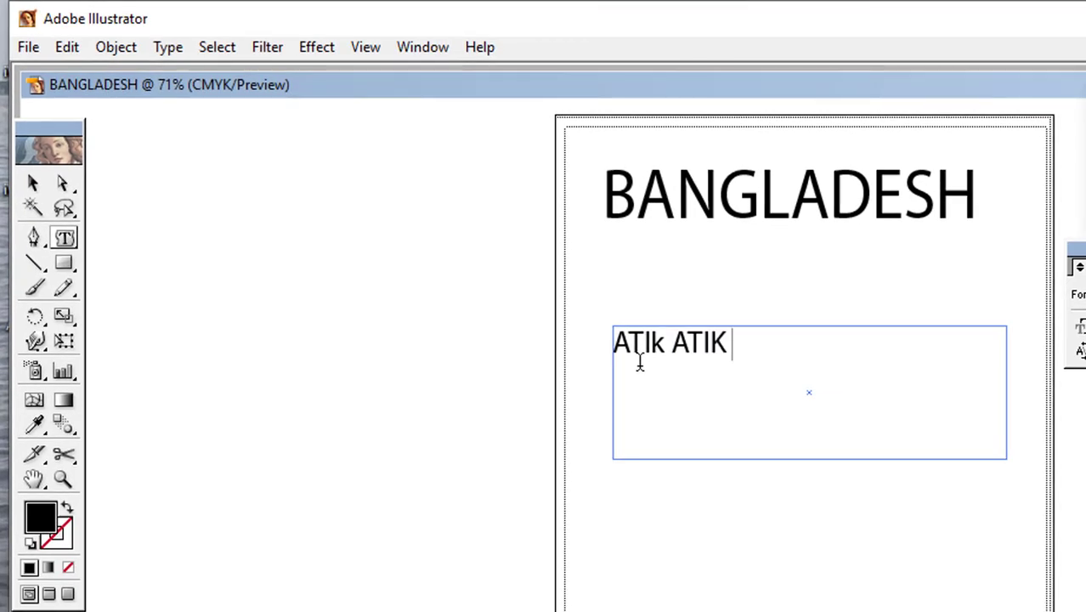
pyautogui.write(' ATIK')
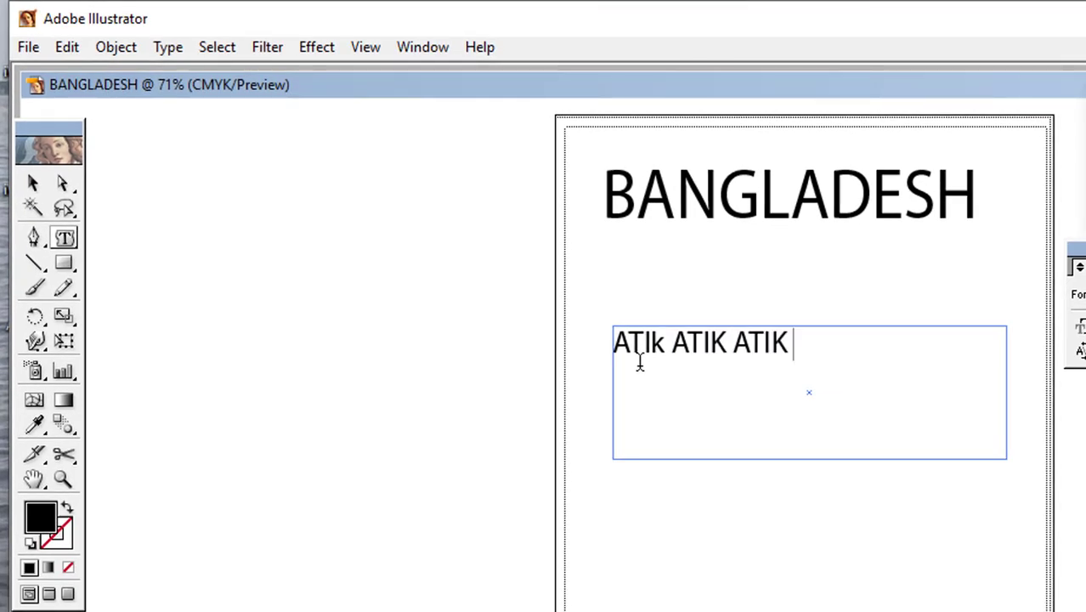
pyautogui.write(' ATIK')
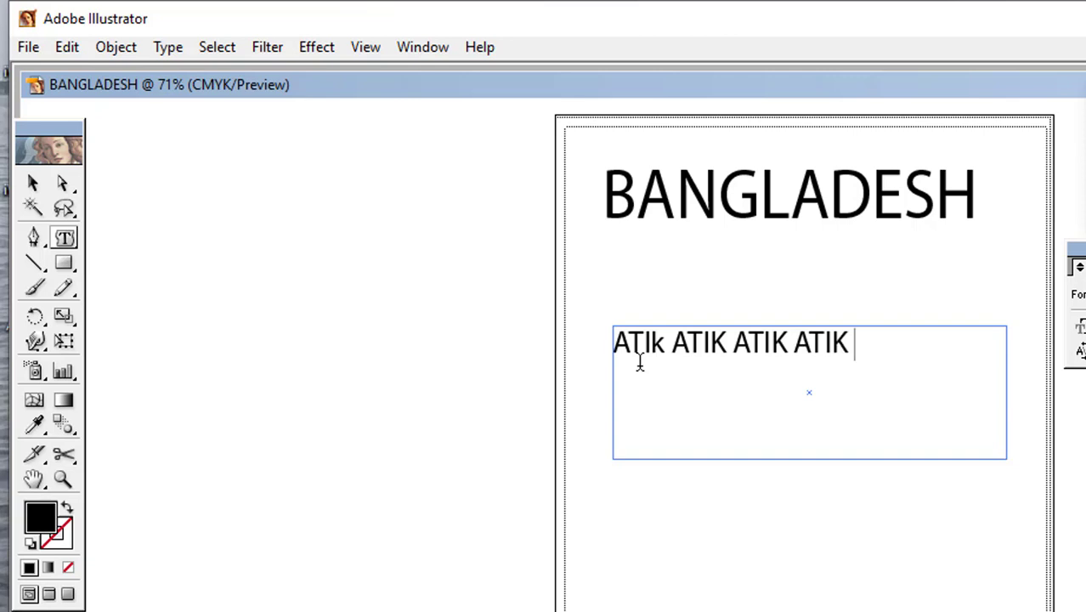
pyautogui.write(' ATIK ')
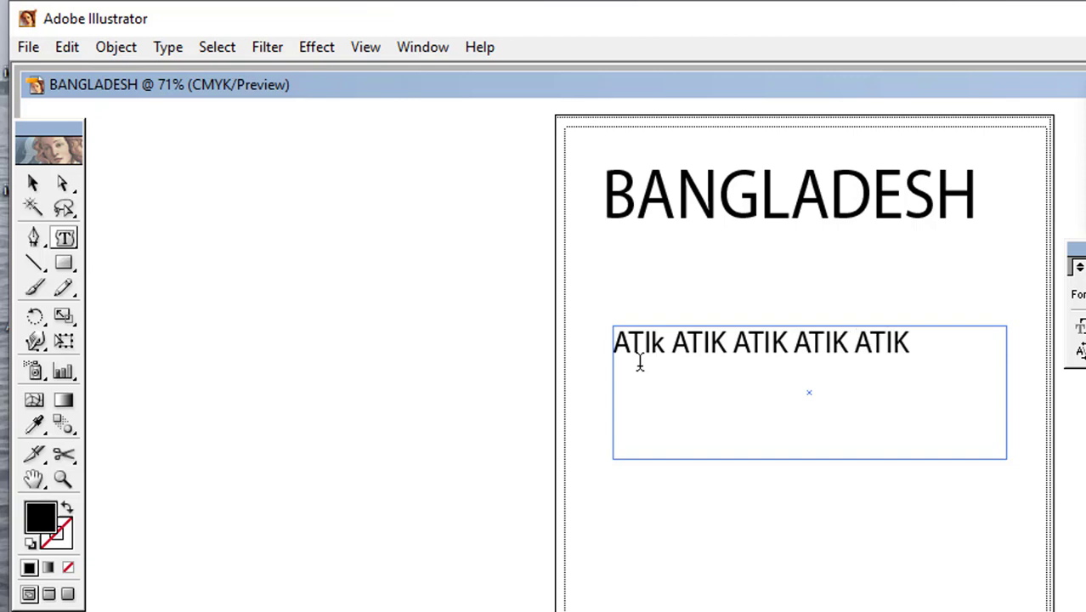
# Enter the first name twice more in the rectangle, then copy all its text and paste it twice at the end.
pyautogui.write('ATIK')
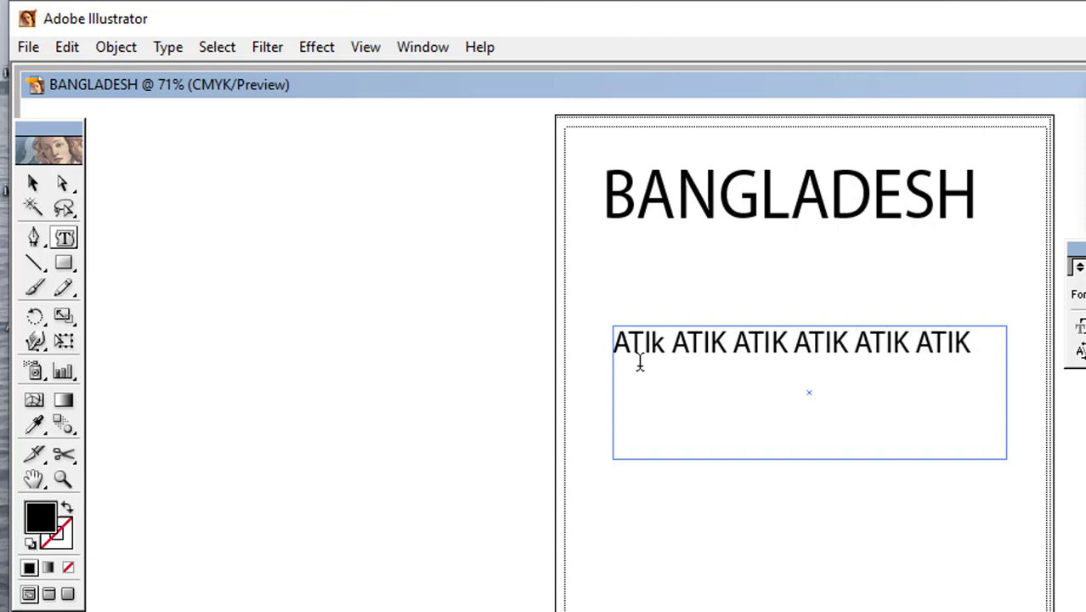
pyautogui.write(' ATIK')
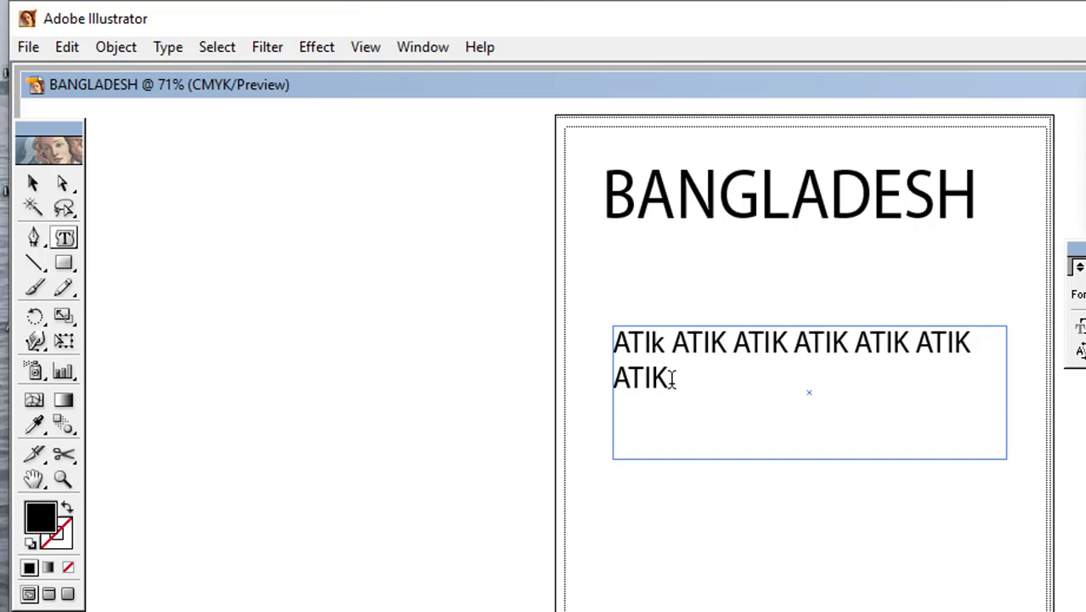
pyautogui.moveTo(672, 378); pyautogui.dragTo(609, 349)
pyautogui.hotkey('ctrl', 'c')
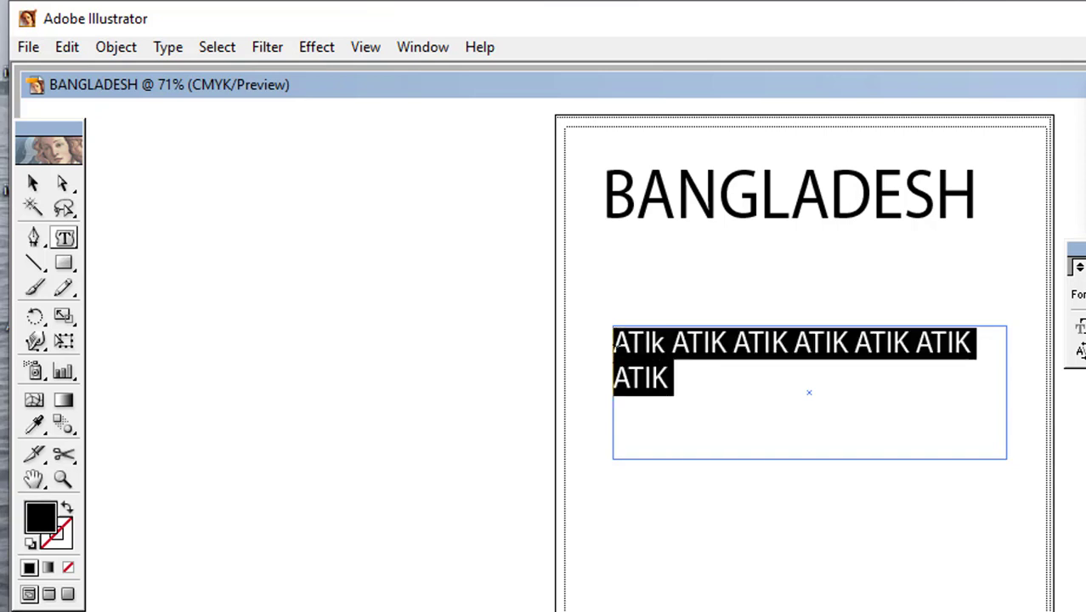
pyautogui.click(687, 383)
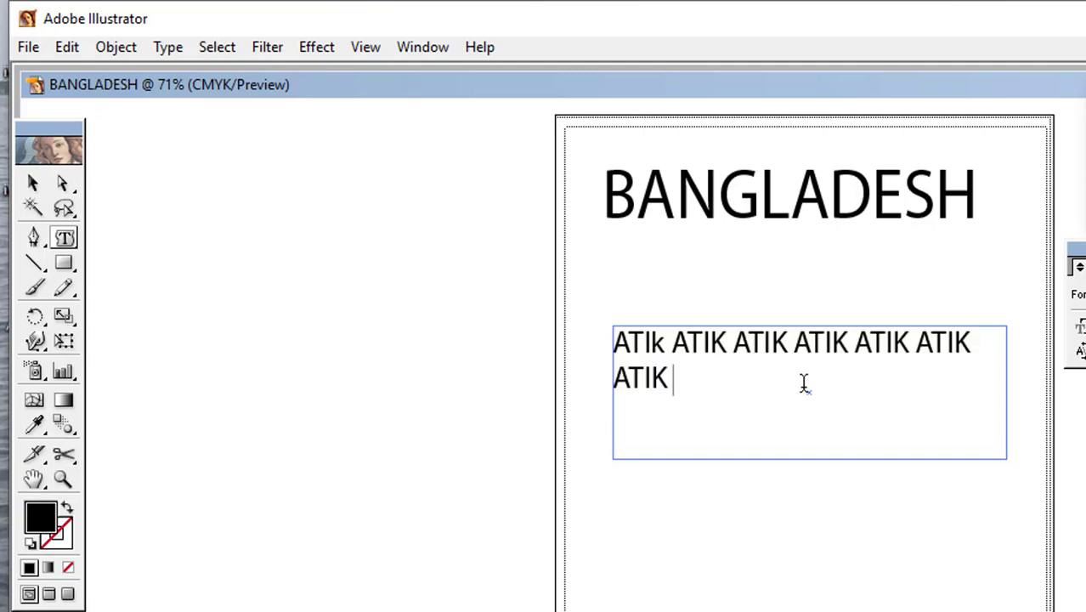
pyautogui.hotkey('ctrl', 'v')
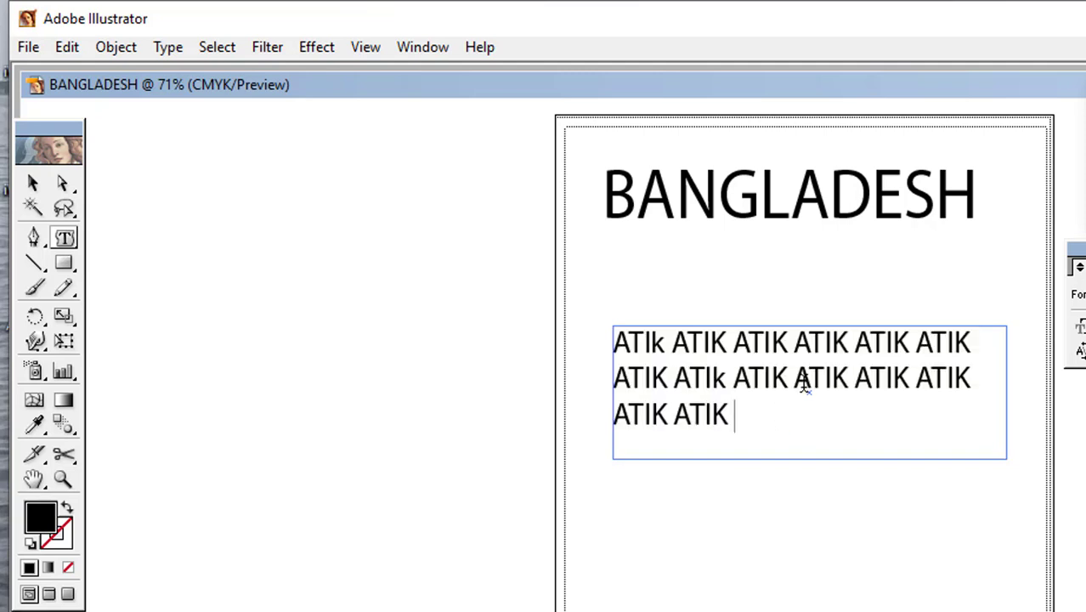
pyautogui.write('ATIk ATIK ATIK ATIK')
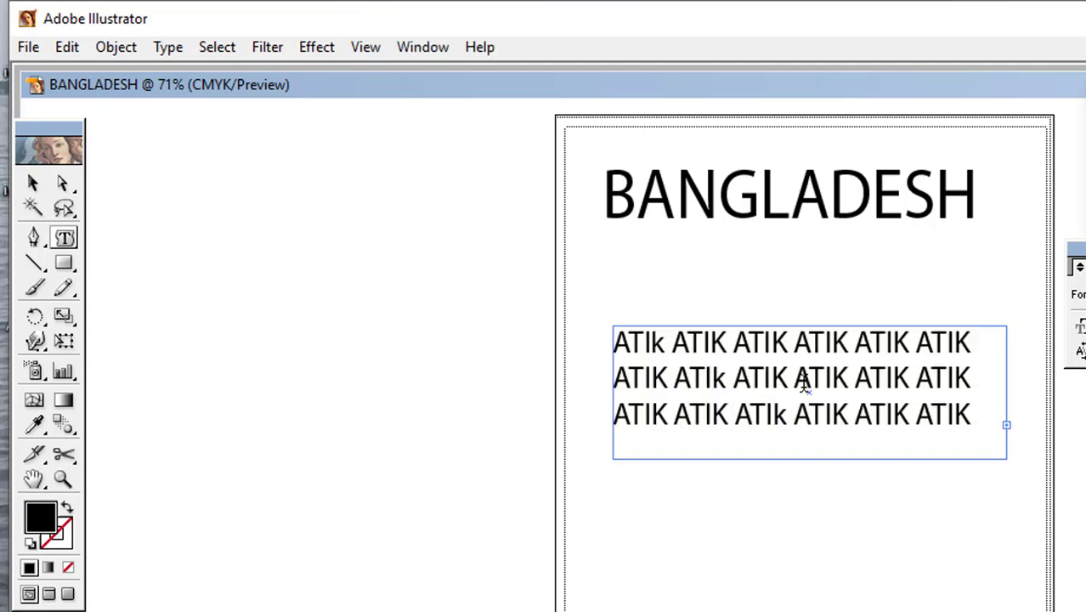
# Move the rectangular area text block directly beneath the BANGLADESH heading and deselect it.
pyautogui.click(34, 185)
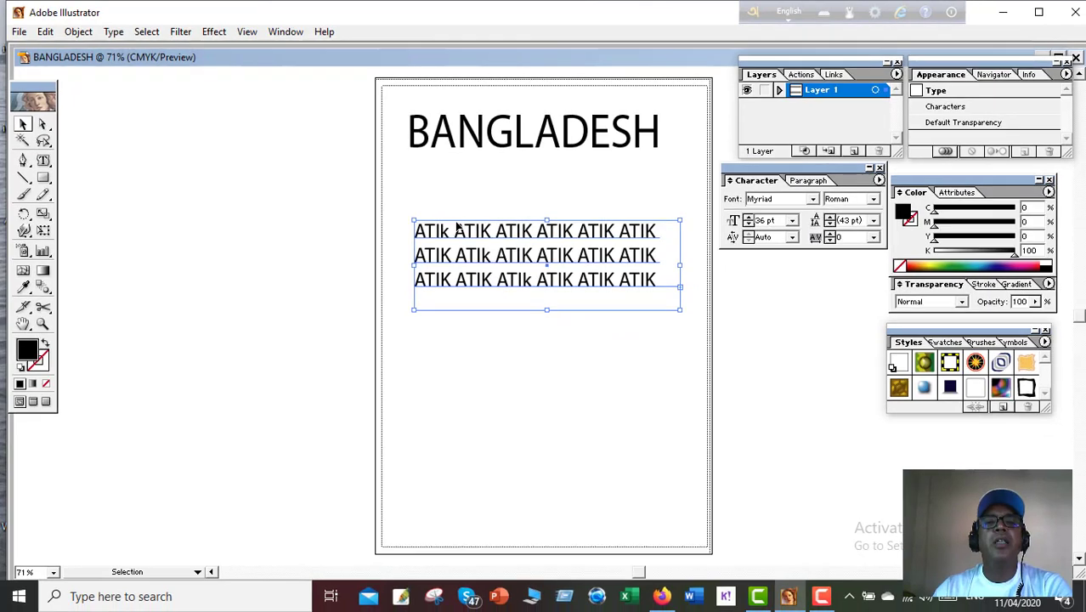
pyautogui.moveTo(460, 226); pyautogui.dragTo(446, 172)
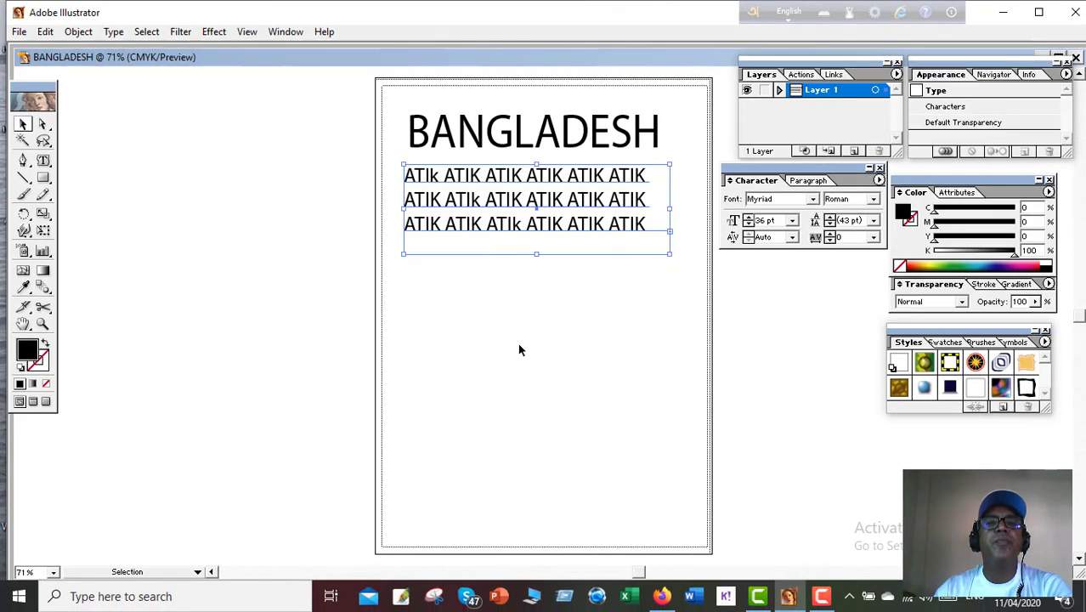
pyautogui.click(520, 349)
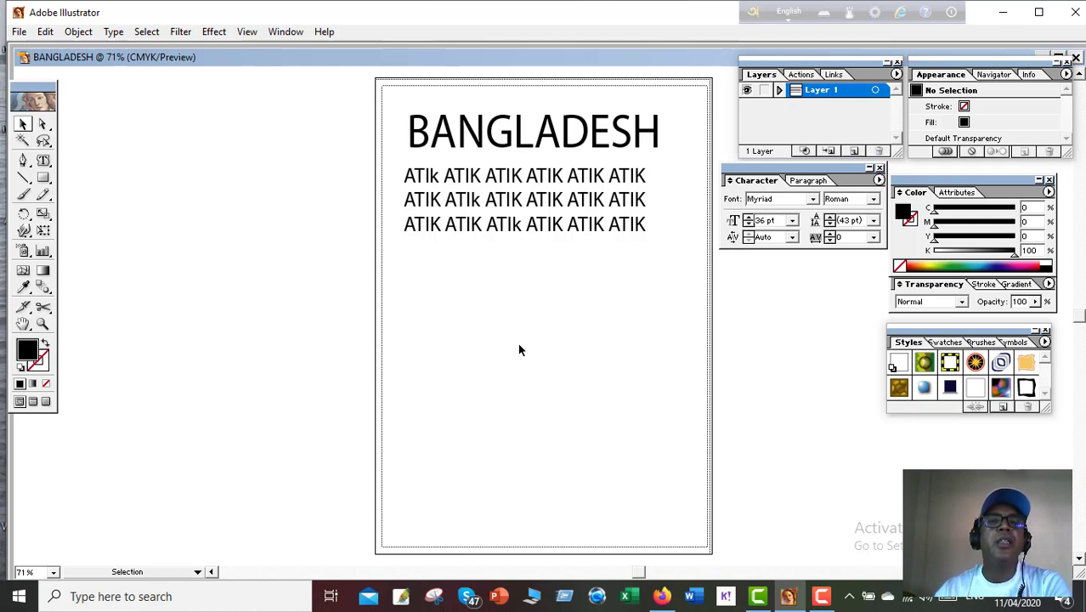
# Draw a large hexagon with the Polygon tool and move it onto the page below the area text block.
pyautogui.click(47, 185)
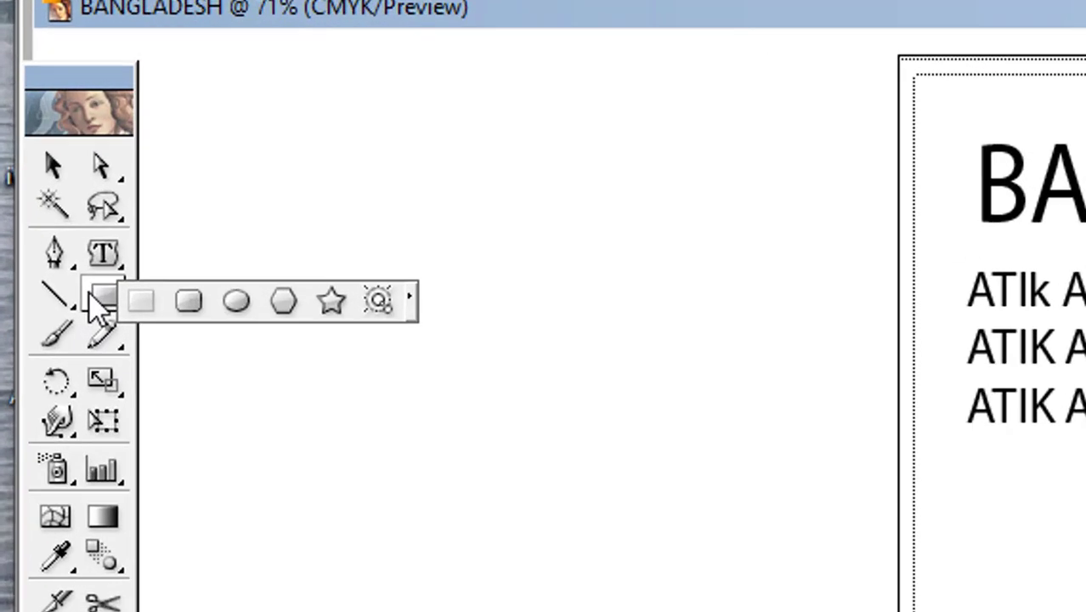
pyautogui.click(44, 181)
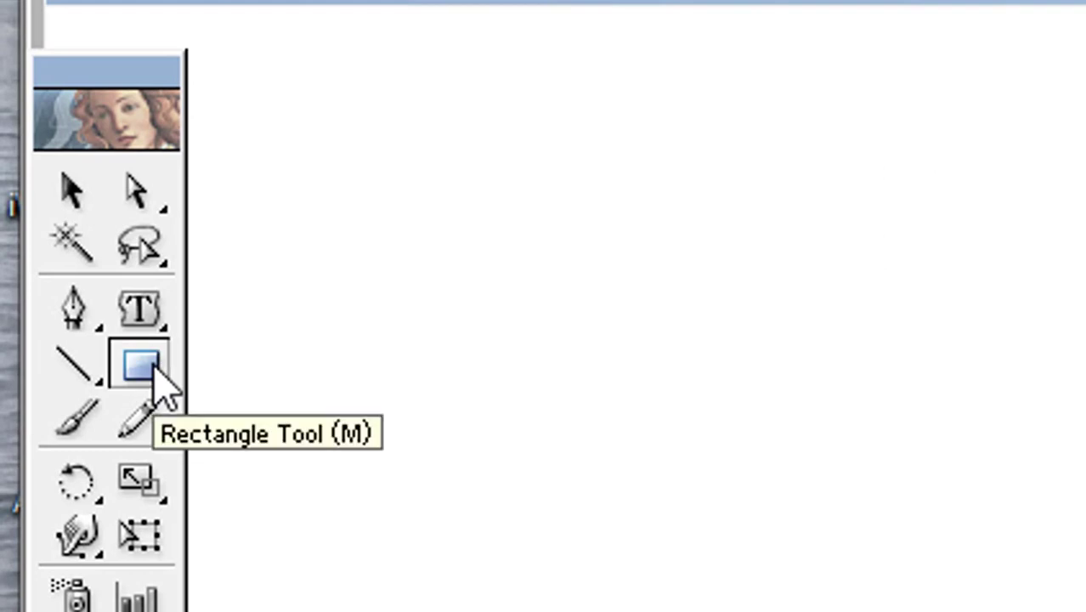
pyautogui.click(156, 372)
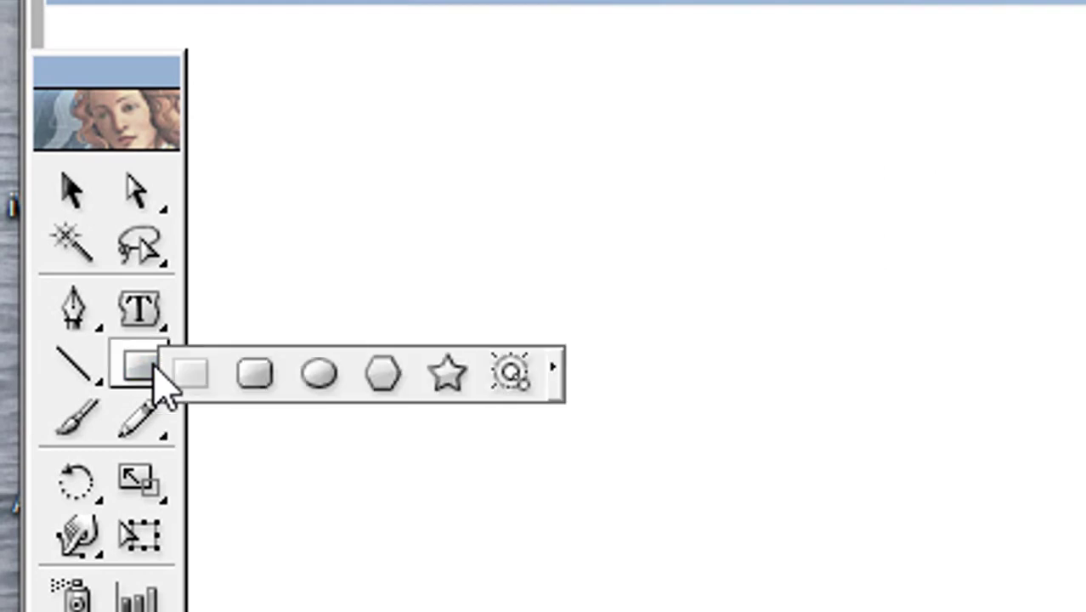
pyautogui.click(385, 378)
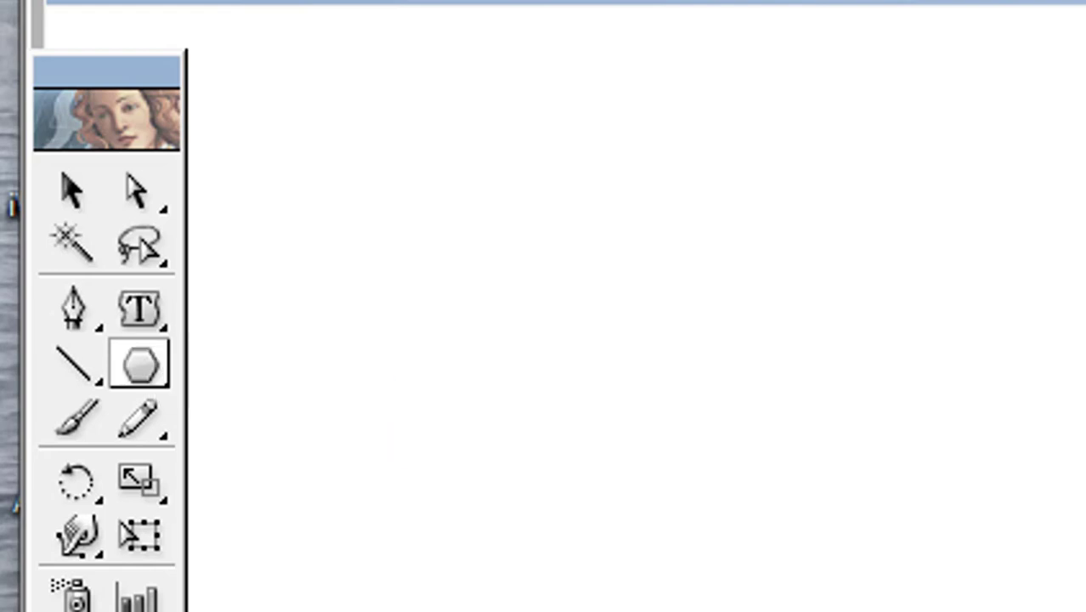
pyautogui.moveTo(1085, 587); pyautogui.dragTo(1085, 611)
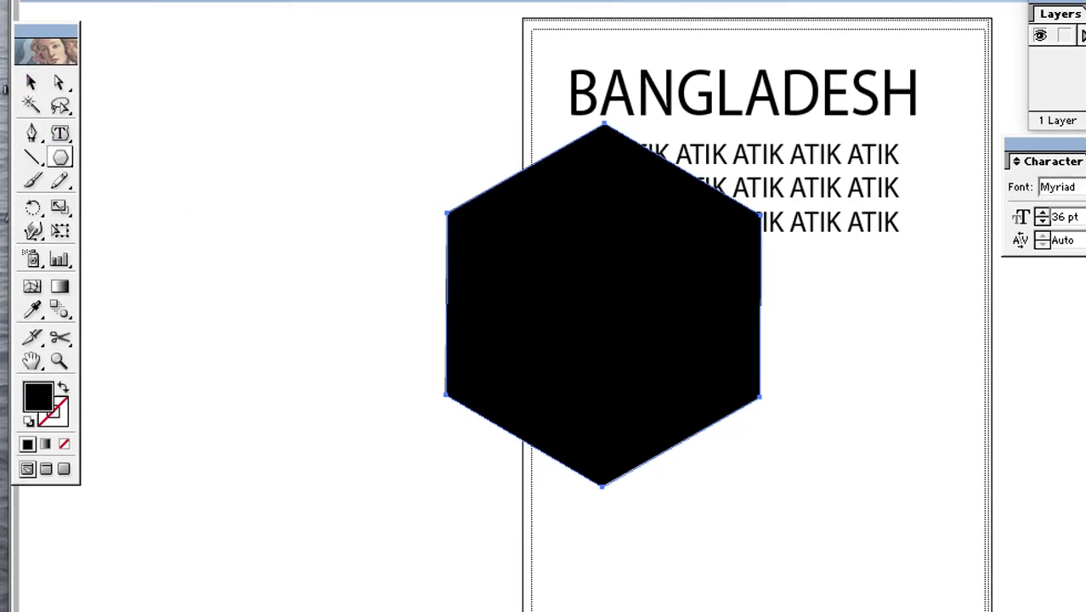
pyautogui.click(30, 82)
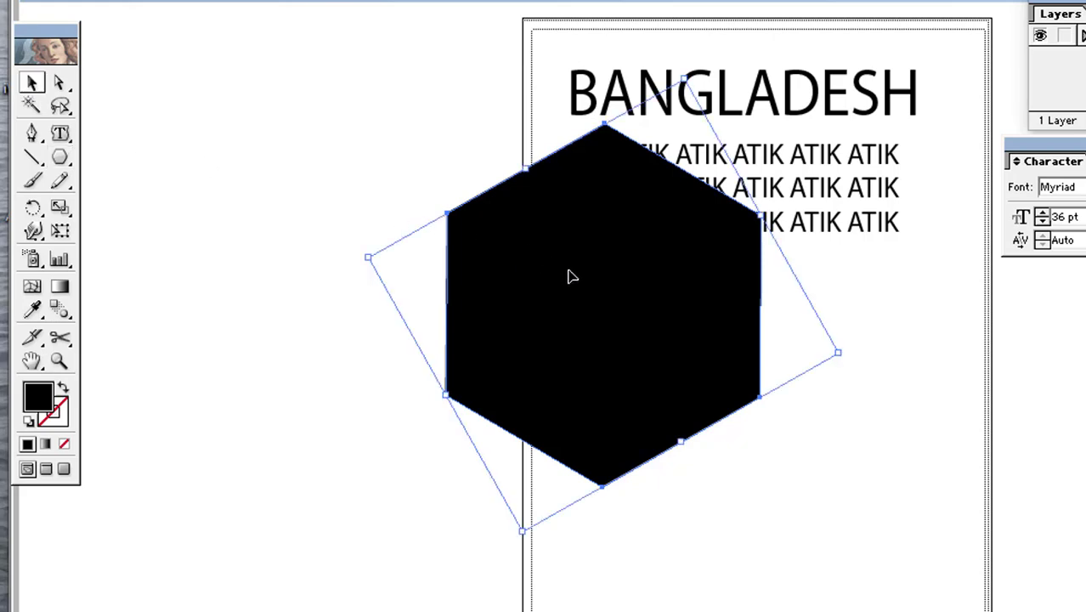
pyautogui.moveTo(571, 276); pyautogui.dragTo(690, 398)
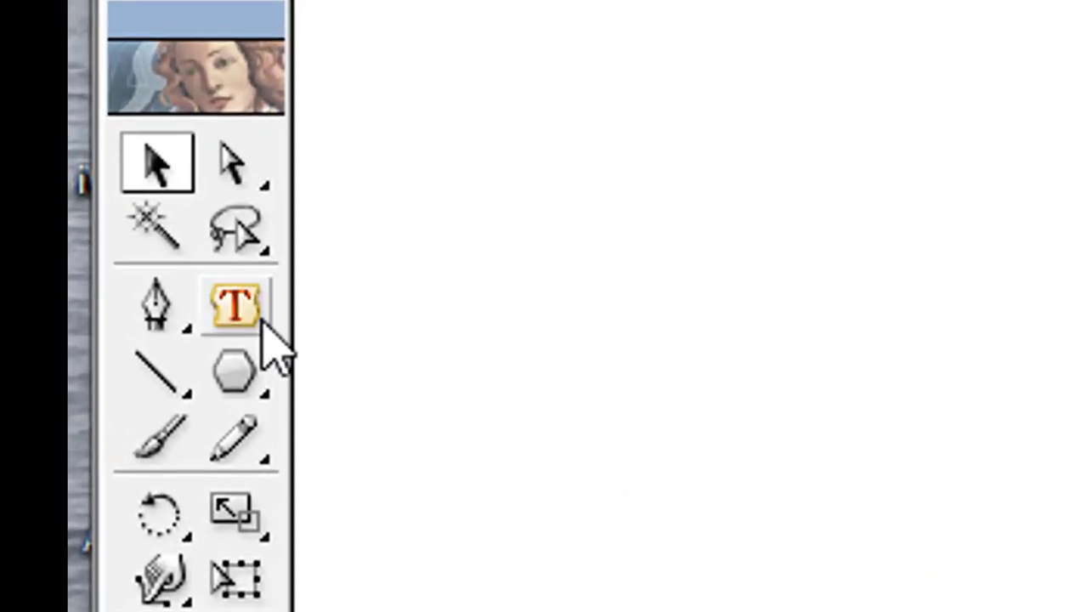
# Turn the hexagon into a text container with the Area Type tool, enter "Ma" and "Mango Apple Bangladesh Pen" as separate paragraphs, and deselect it.
pyautogui.moveTo(247, 317); pyautogui.dragTo(378, 316)
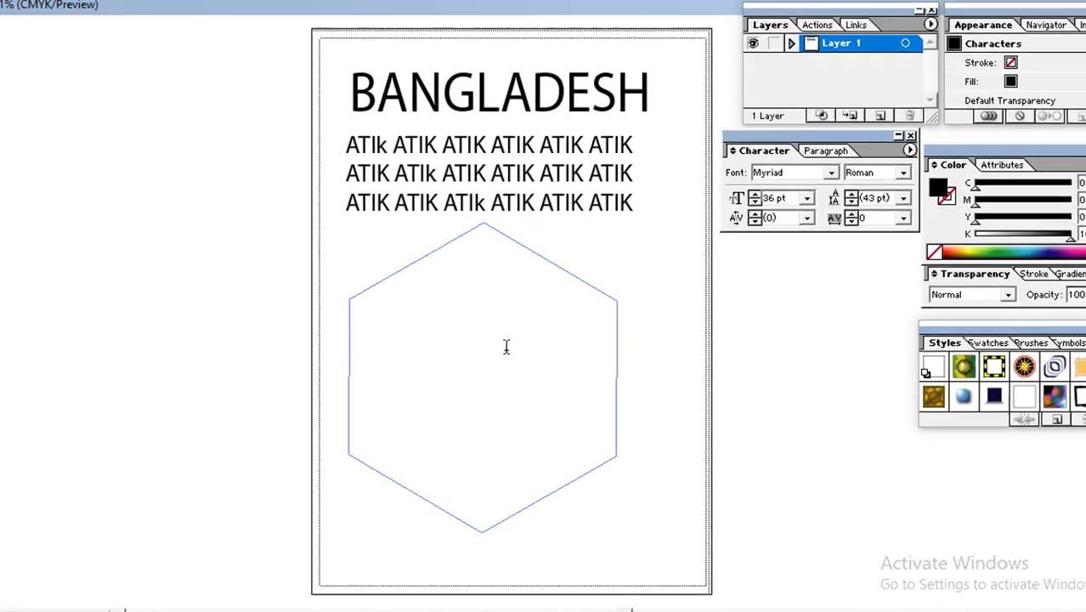
pyautogui.write('Ma')
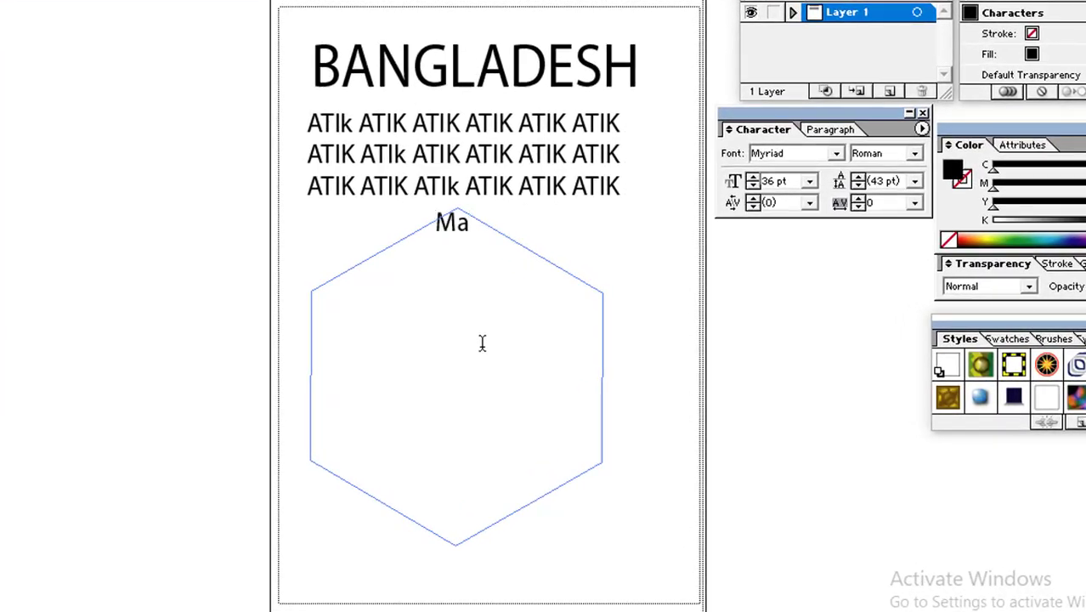
pyautogui.press('Return')
pyautogui.write('Mango')
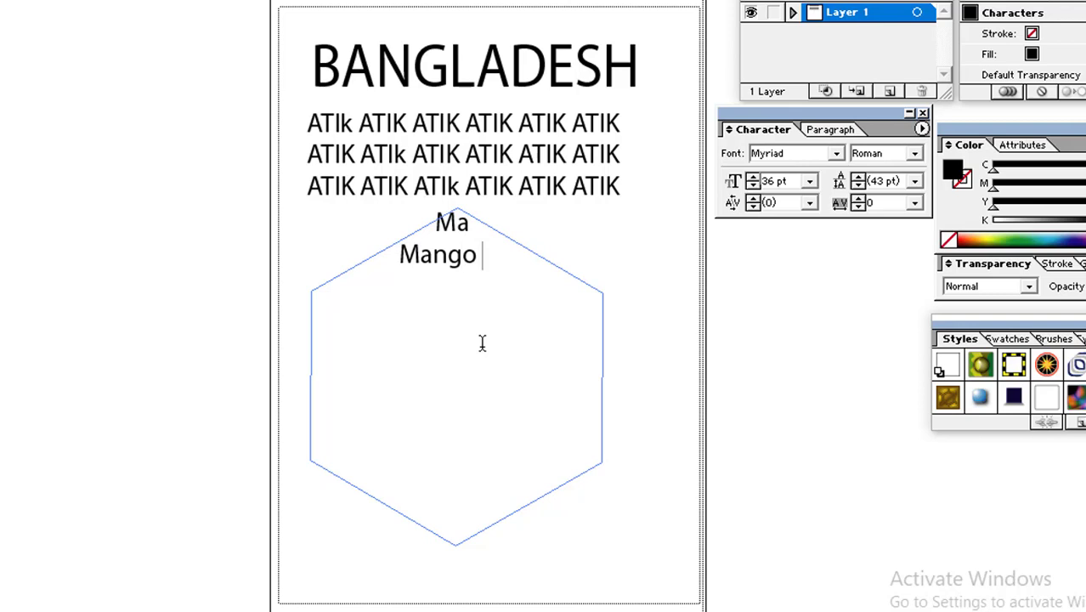
pyautogui.write(' Apple')
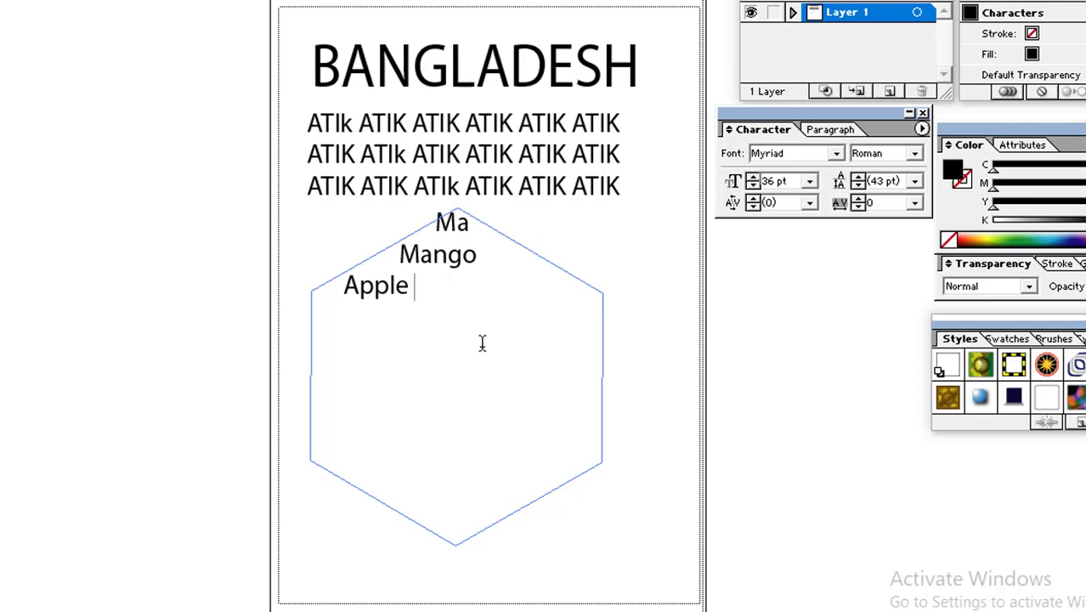
pyautogui.write(' Bangladesh')
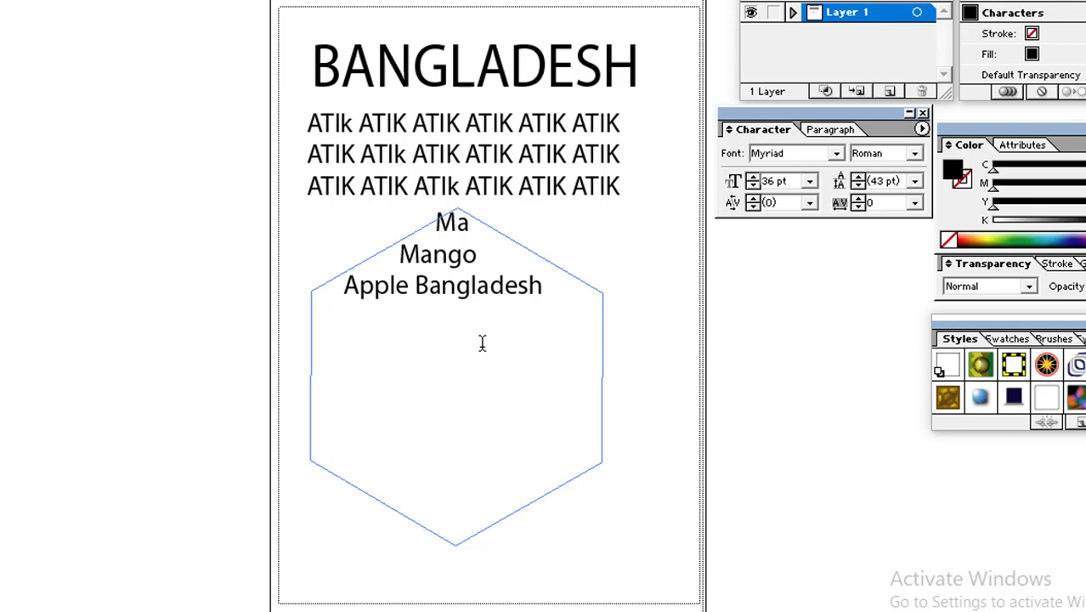
pyautogui.write(' Pen')
pyautogui.press('Escape')
pyautogui.click(102, 221)
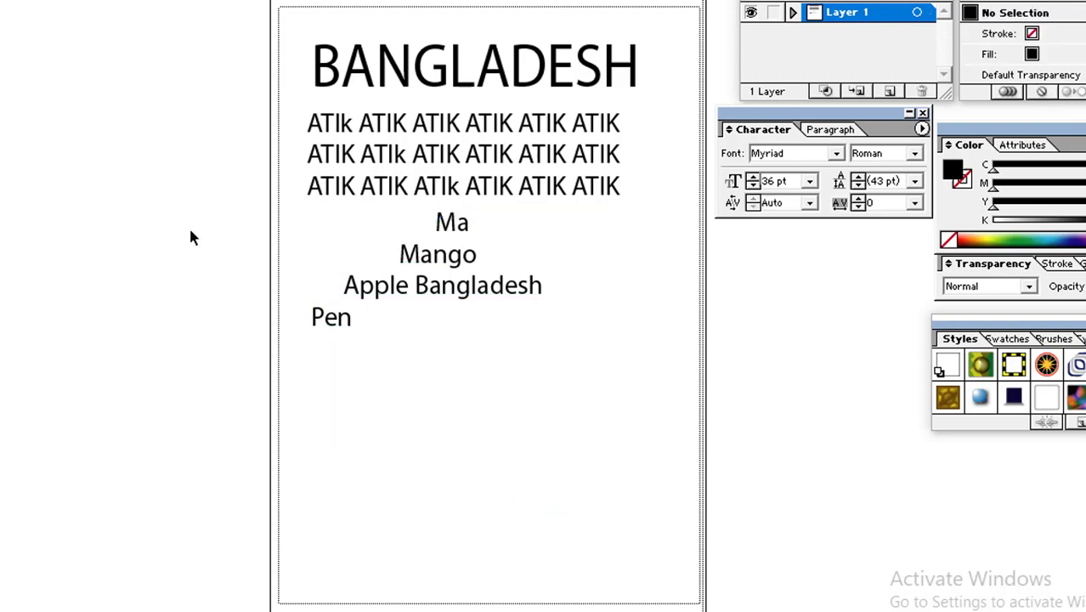
# Delete the rectangular area text block and the hexagon's area text, leaving only the BANGLADESH heading.
pyautogui.click(363, 174)
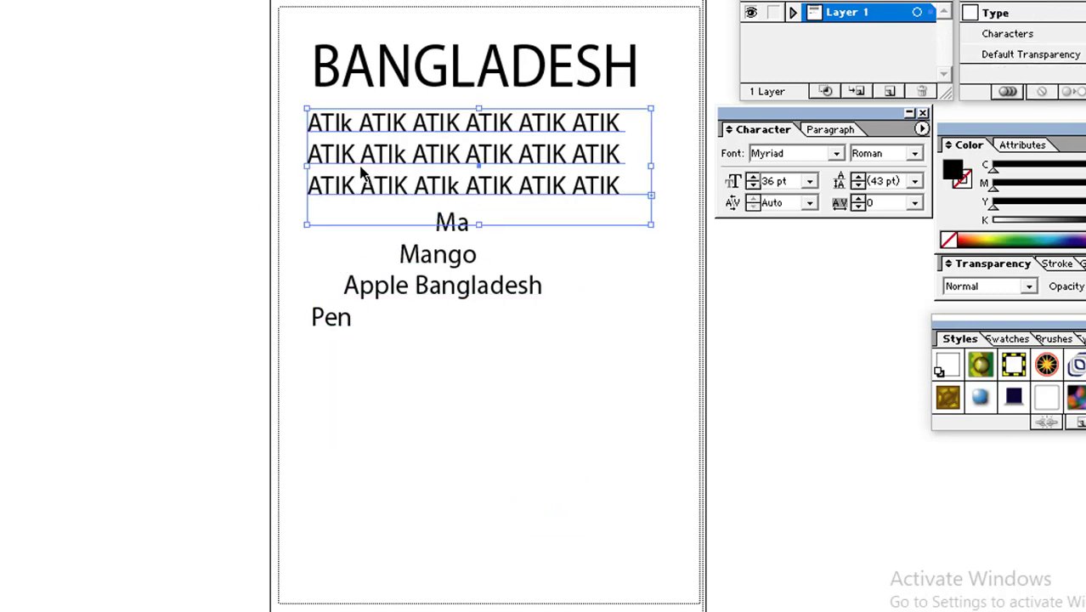
pyautogui.moveTo(387, 138); pyautogui.dragTo(359, 205)
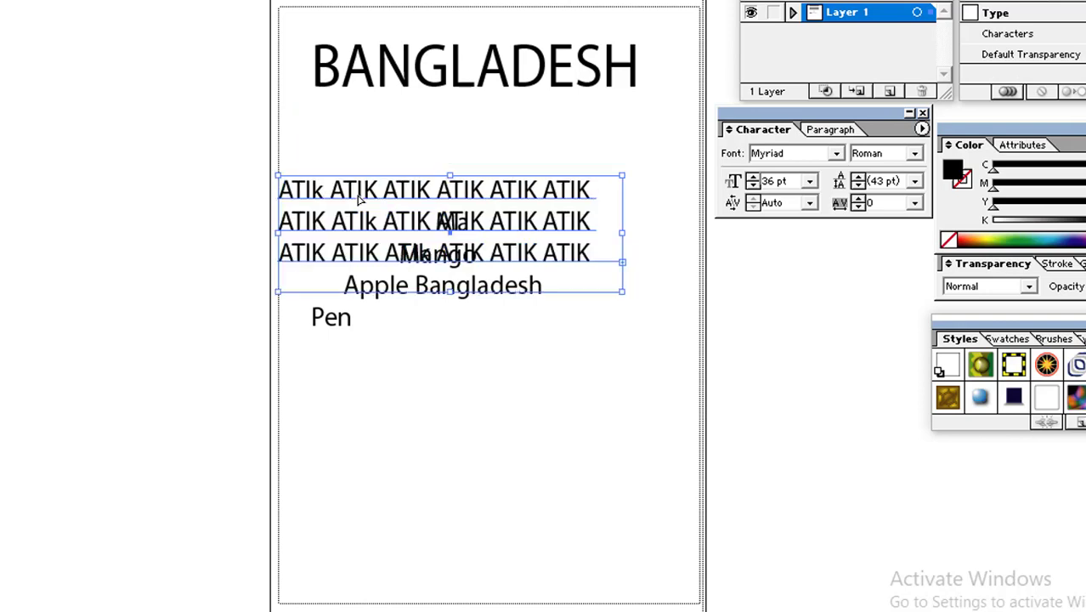
pyautogui.press('Delete')
pyautogui.click(403, 289)
pyautogui.press('Delete')
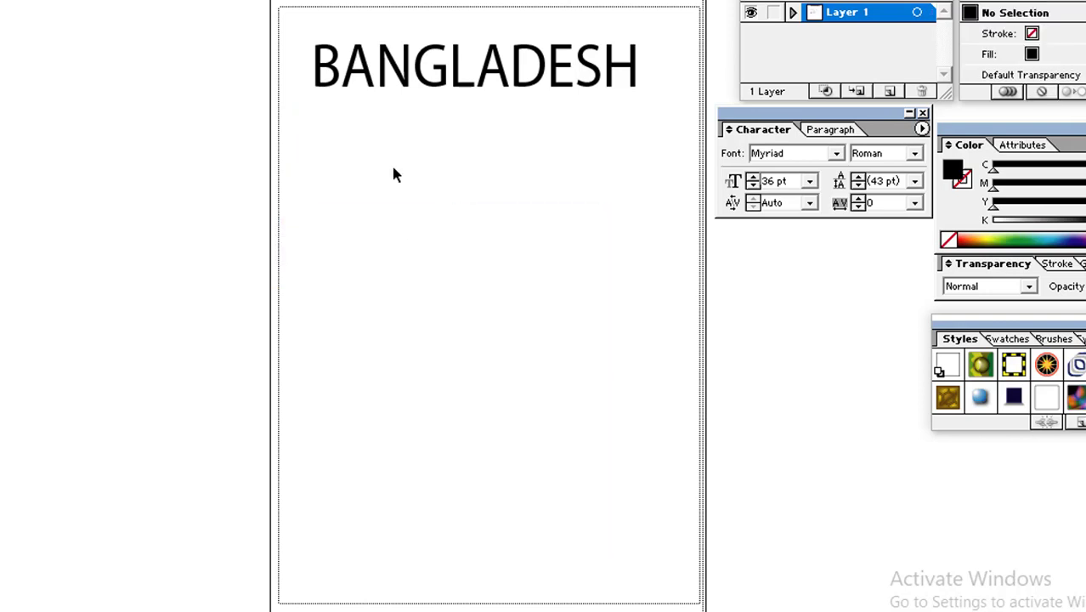
# Move the BANGLADESH heading slightly down the page, bring the Character palette closer to the page, and deselect the heading.
pyautogui.moveTo(388, 76); pyautogui.dragTo(400, 148)
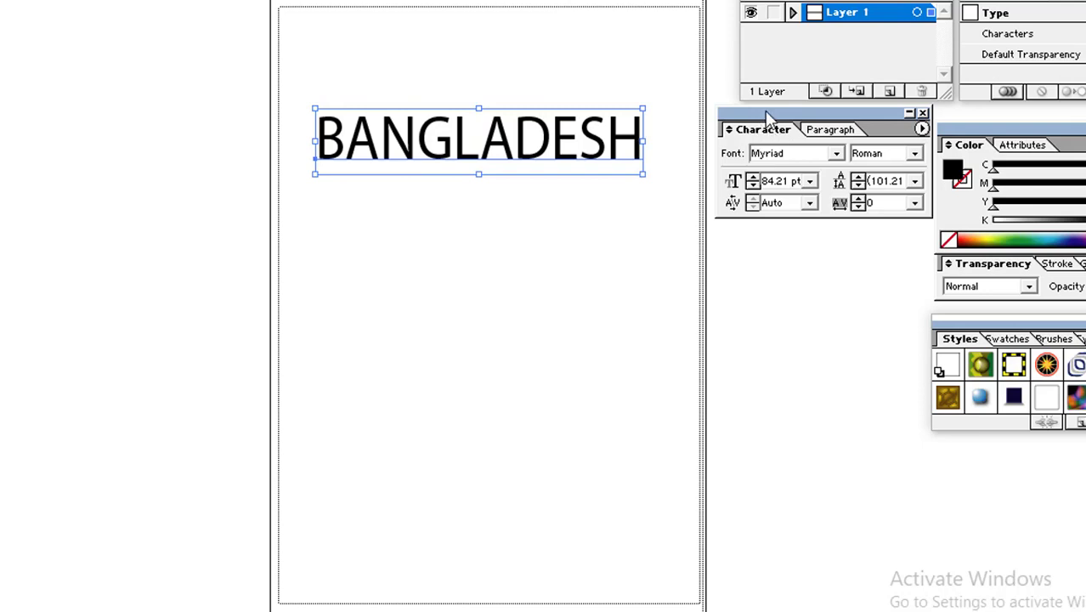
pyautogui.moveTo(770, 219); pyautogui.dragTo(622, 243)
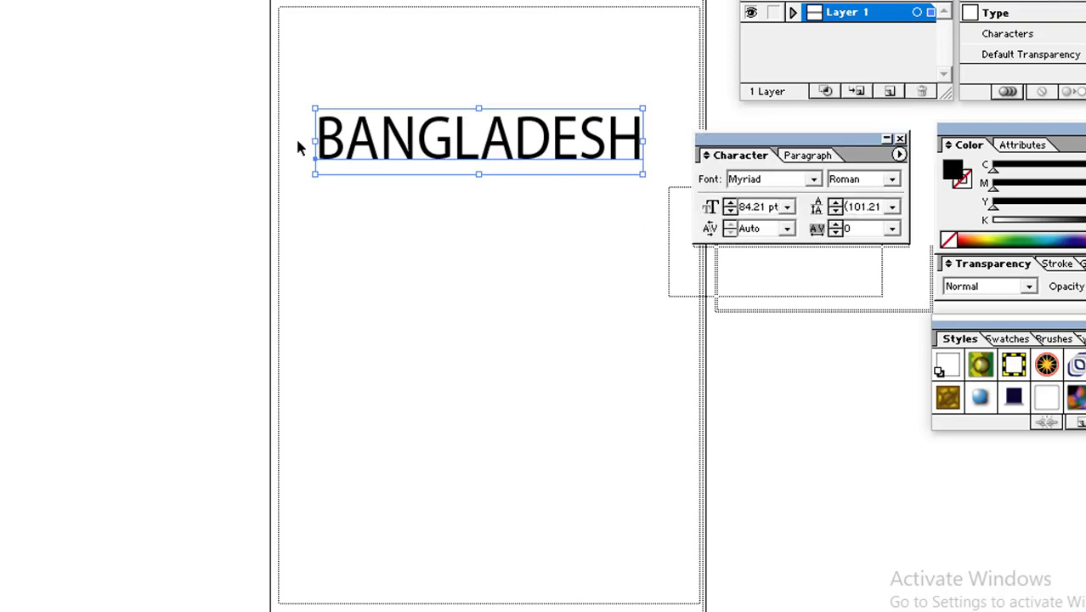
pyautogui.click(434, 219)
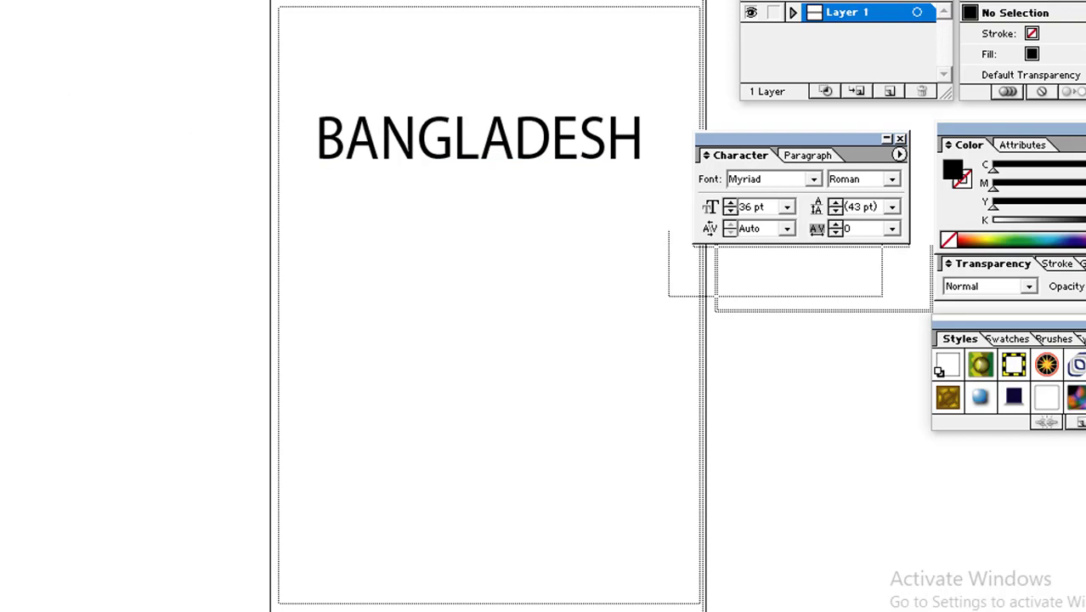
# Change the BANGLADESH heading's font to Oklahoma.
pyautogui.click(364, 148)
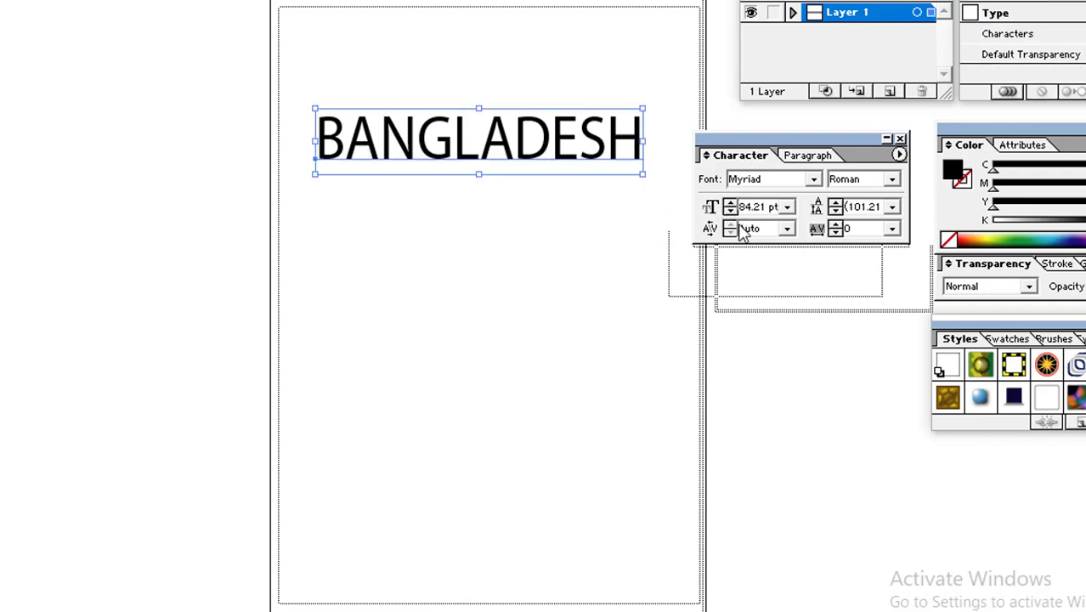
pyautogui.click(814, 179)
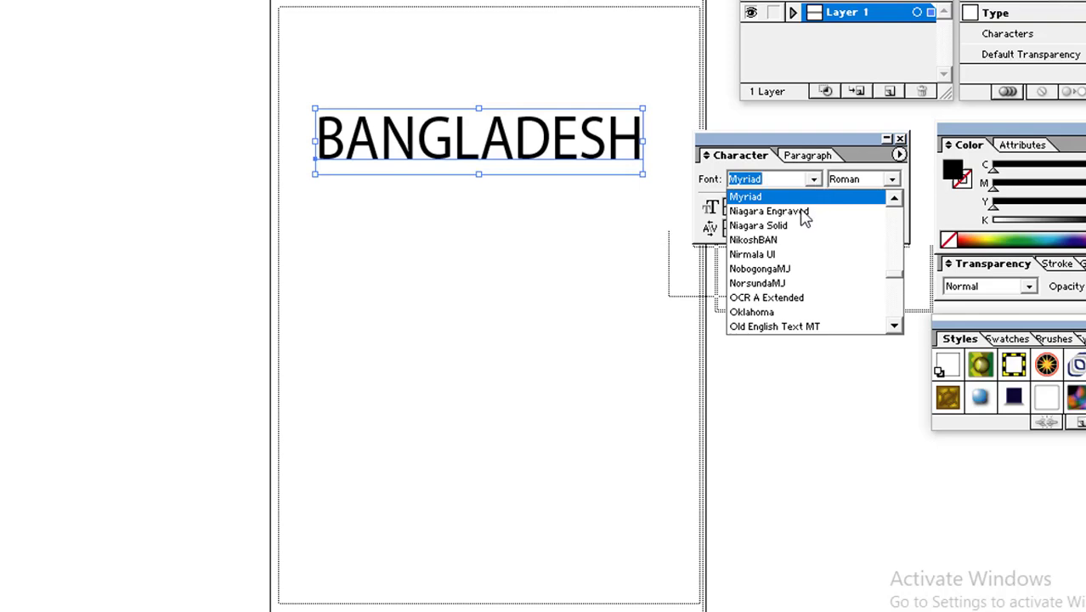
pyautogui.click(780, 313)
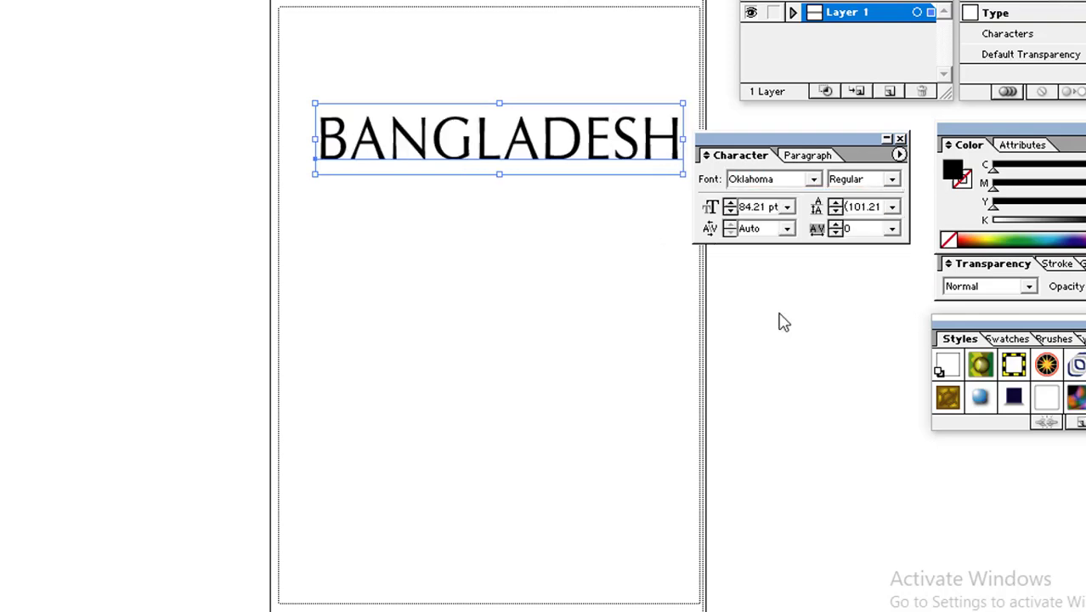
# Try a font size of 14 pt on the BANGLADESH heading, then set it to 48 pt.
pyautogui.click(789, 207)
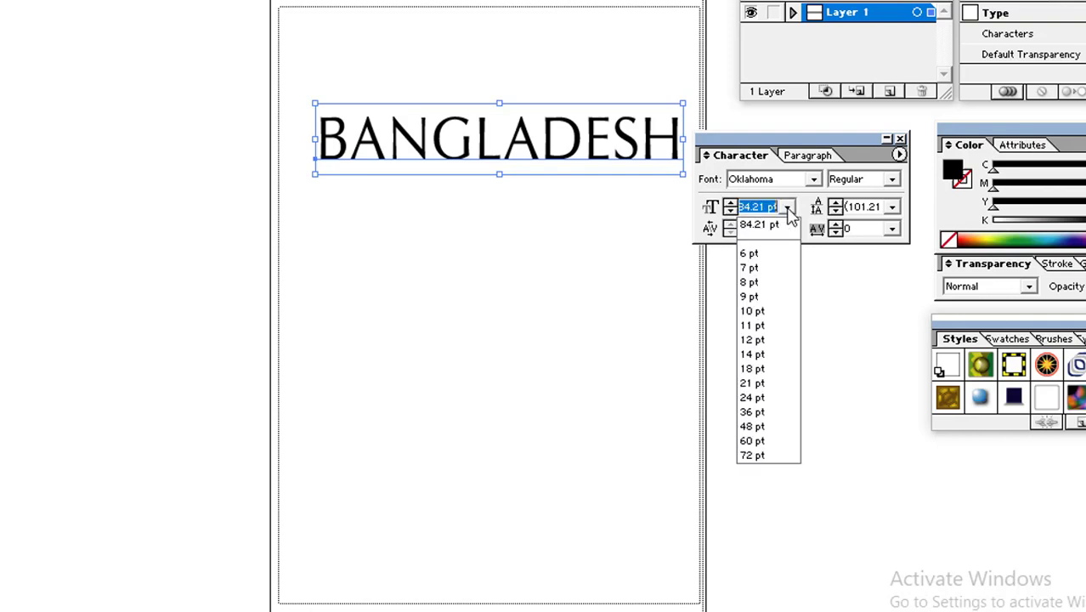
pyautogui.click(751, 355)
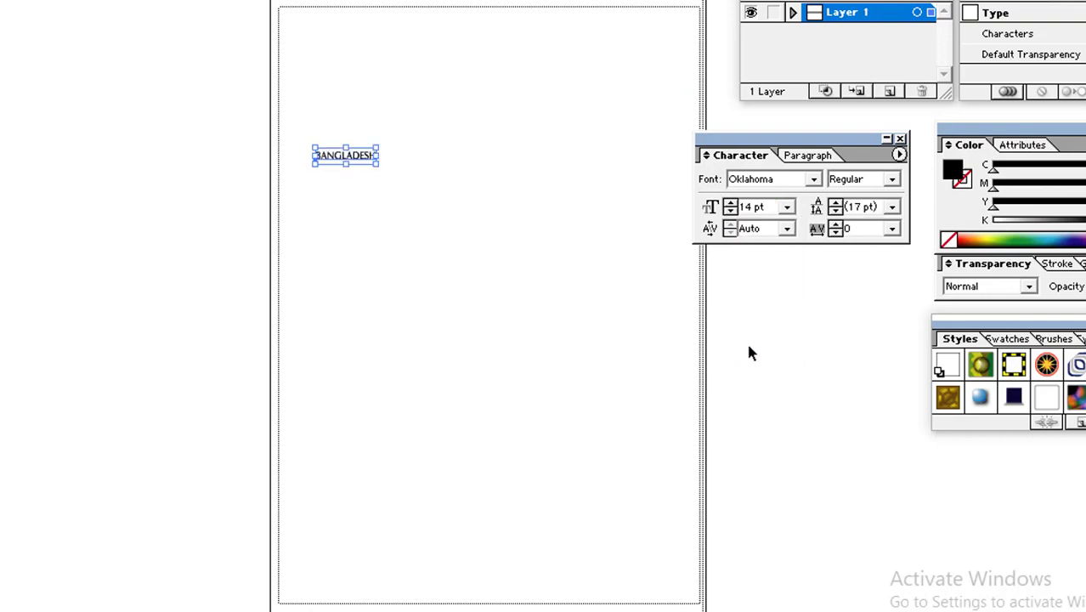
pyautogui.click(788, 209)
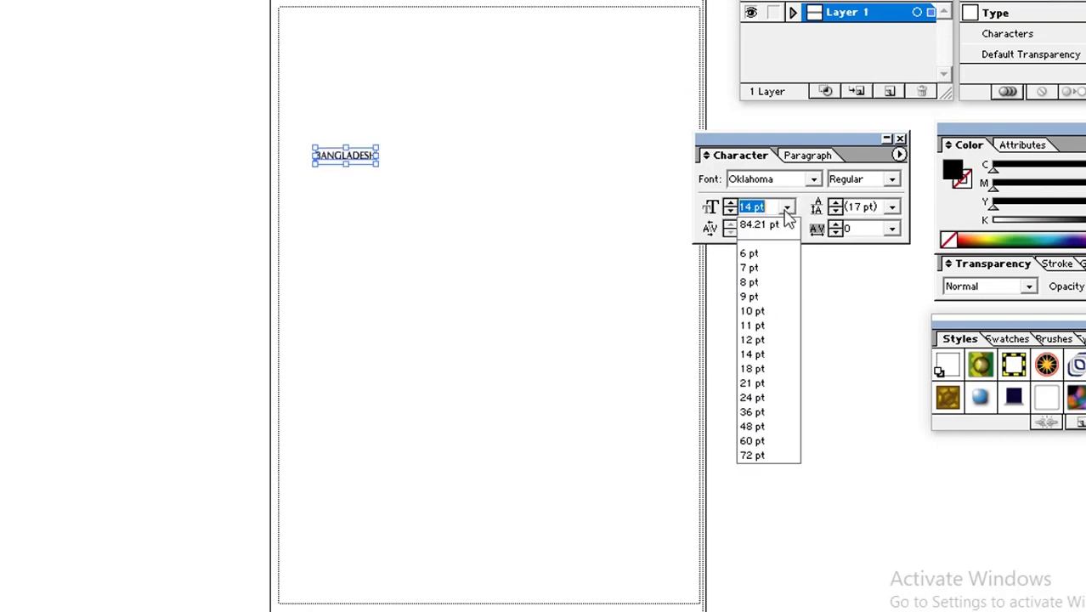
pyautogui.click(753, 427)
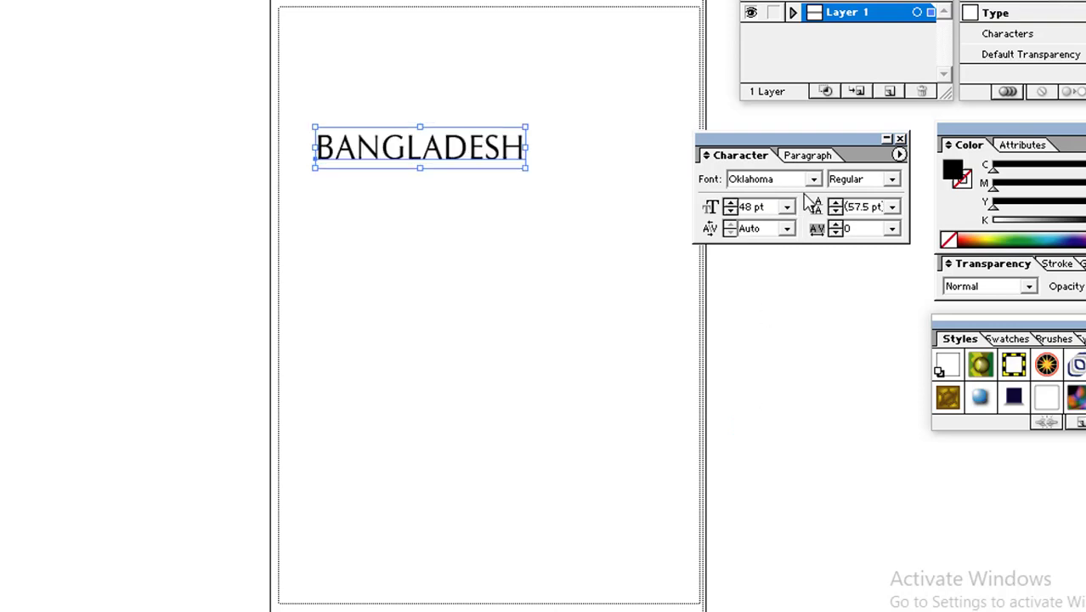
# Increase the BANGLADESH heading's font size step by step to 62 pt.
pyautogui.click(730, 204)
pyautogui.click(730, 204)
pyautogui.click(731, 204)
pyautogui.click(730, 204)
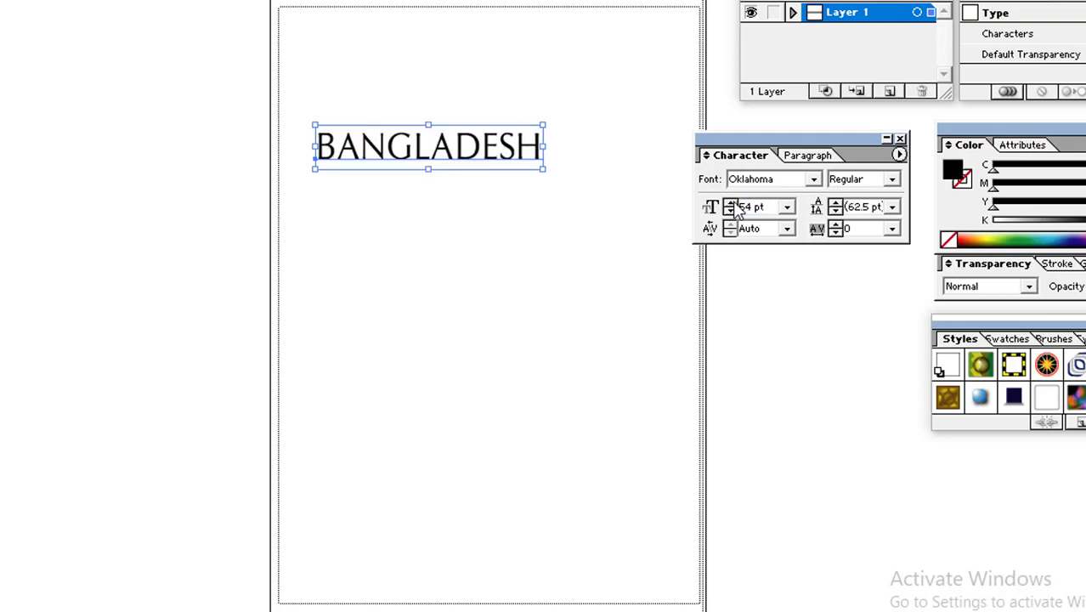
pyautogui.click(734, 208)
pyautogui.click(732, 206)
pyautogui.click(733, 206)
pyautogui.click(732, 206)
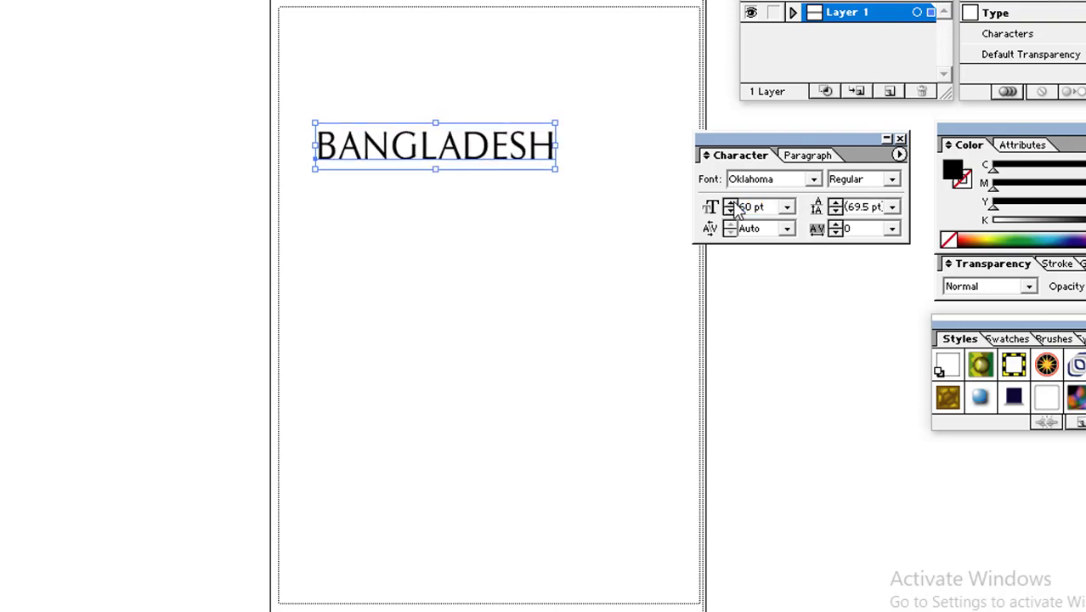
pyautogui.click(733, 205)
pyautogui.click(733, 206)
pyautogui.click(731, 205)
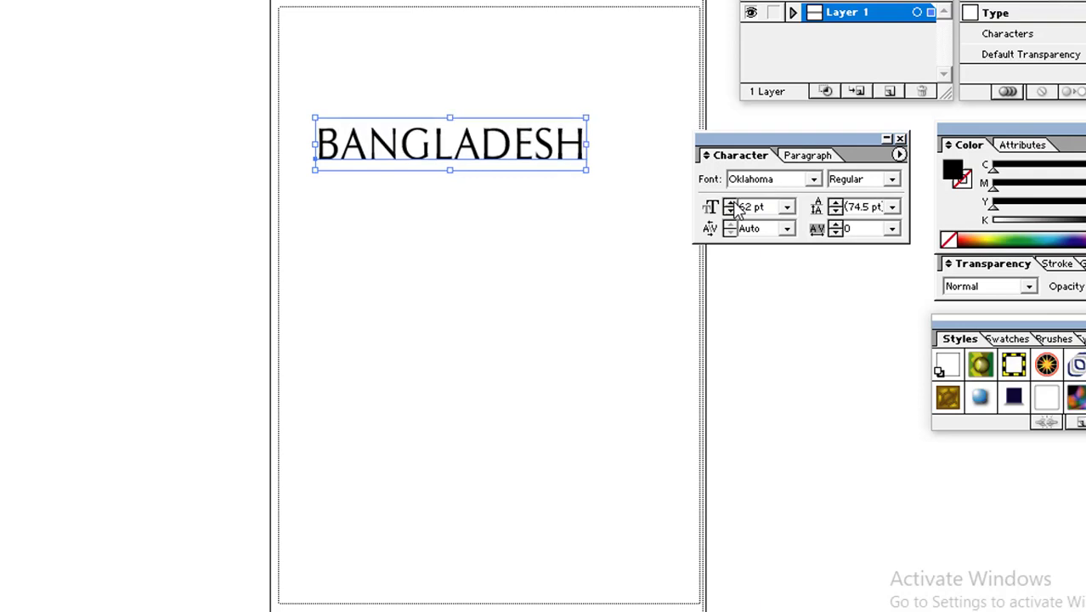
# Move the BANGLADESH heading up close to the page's top margin and deselect it.
pyautogui.click(534, 264)
pyautogui.moveTo(467, 162); pyautogui.dragTo(443, 50)
pyautogui.click(486, 184)
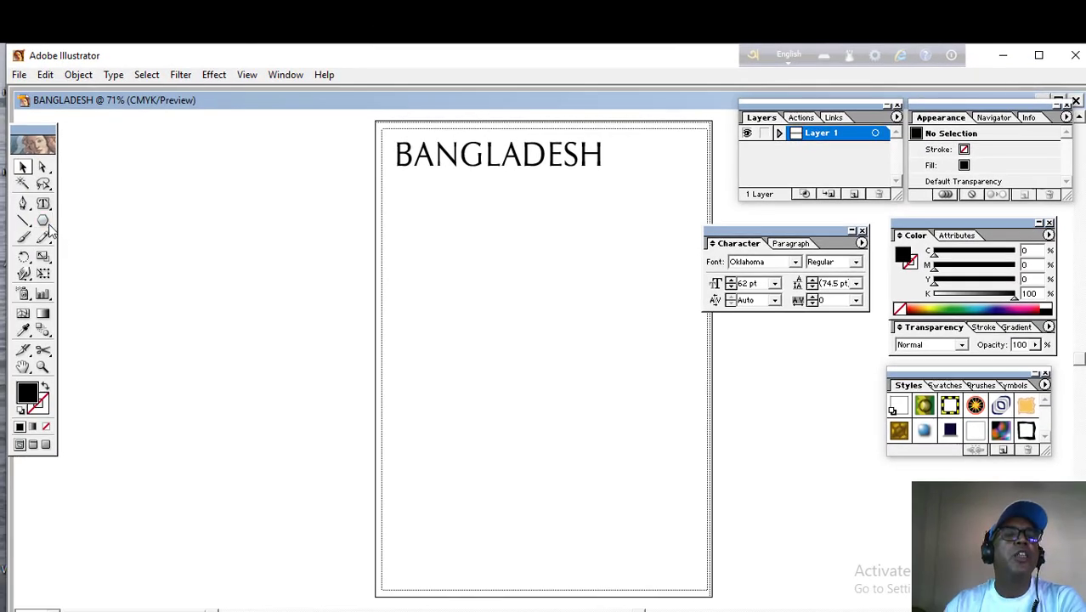
# Draw a perfect circle with the Ellipse tool in the middle of the page below the BANGLADESH heading.
pyautogui.click(46, 225)
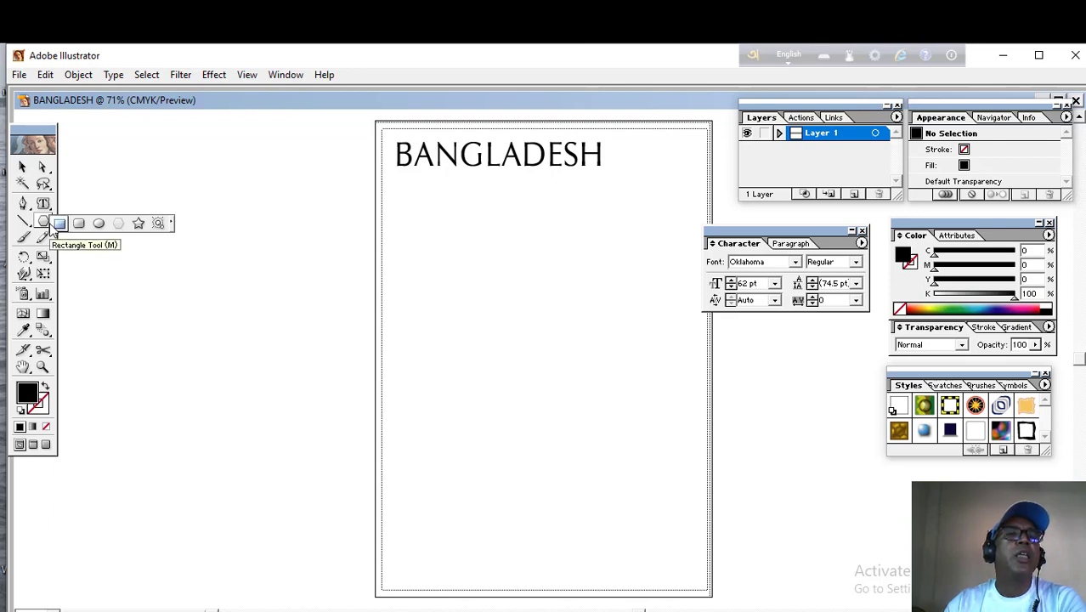
pyautogui.click(99, 225)
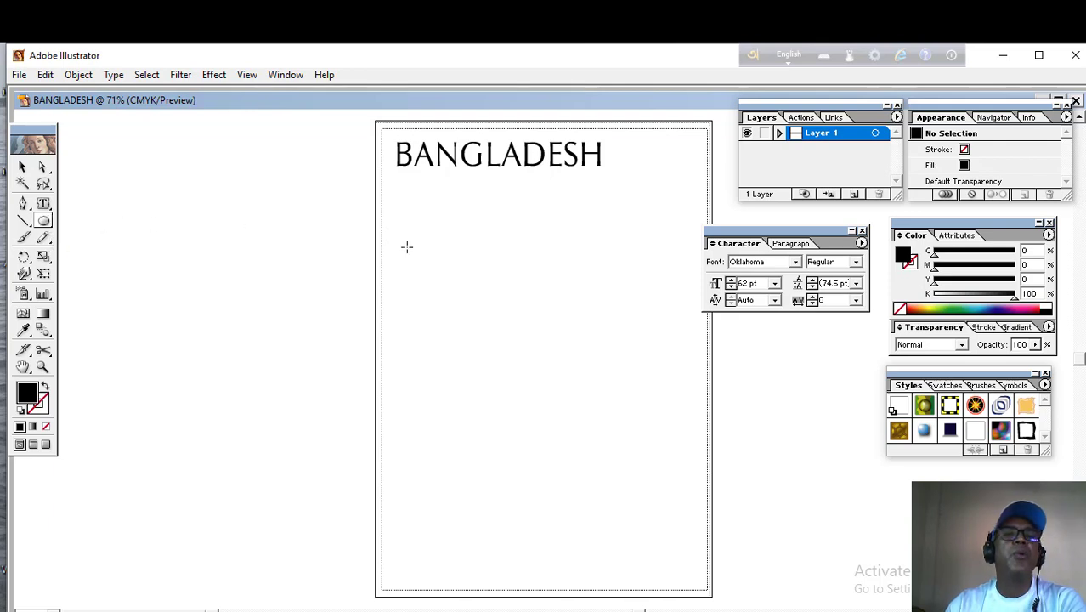
pyautogui.moveTo(432, 232); pyautogui.dragTo(605, 392)
pyautogui.press('shift')
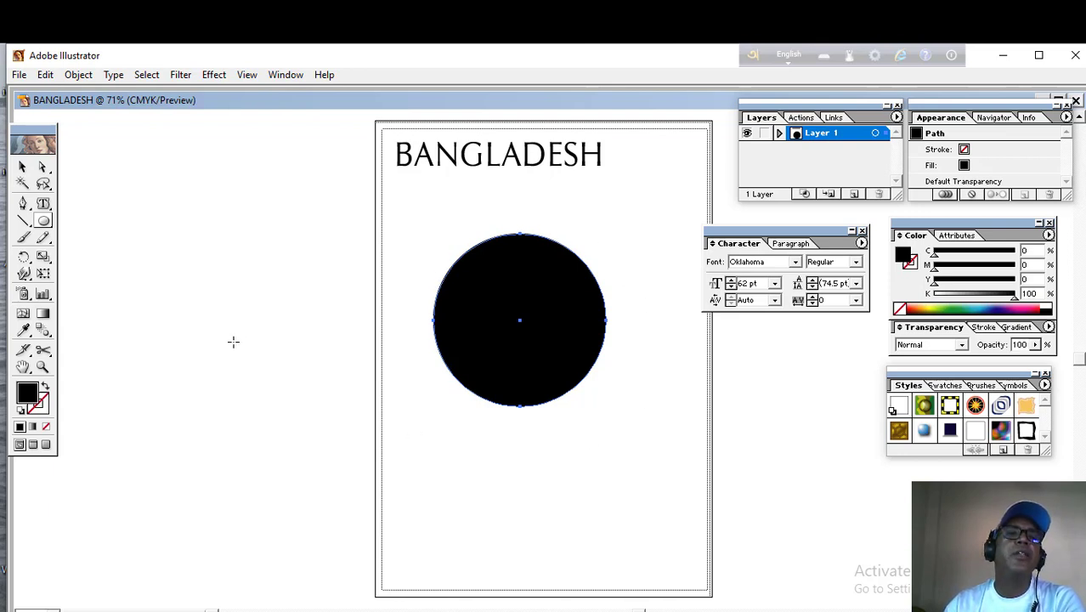
# Turn the circle's outline into a text path with the Path Type tool, starting the text at its topmost point.
pyautogui.click(44, 206)
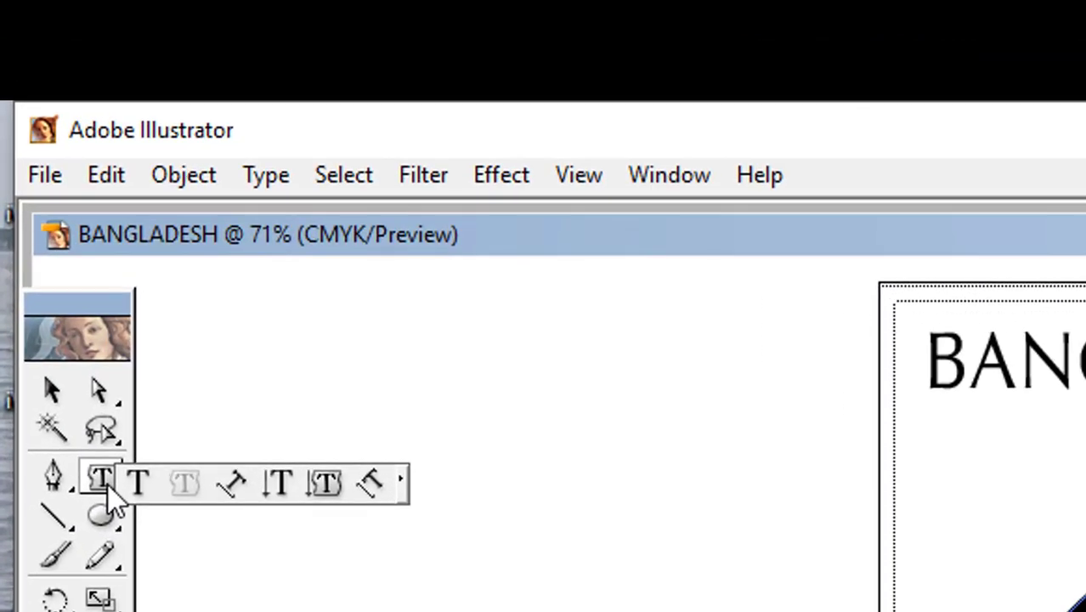
pyautogui.moveTo(115, 502); pyautogui.dragTo(230, 493)
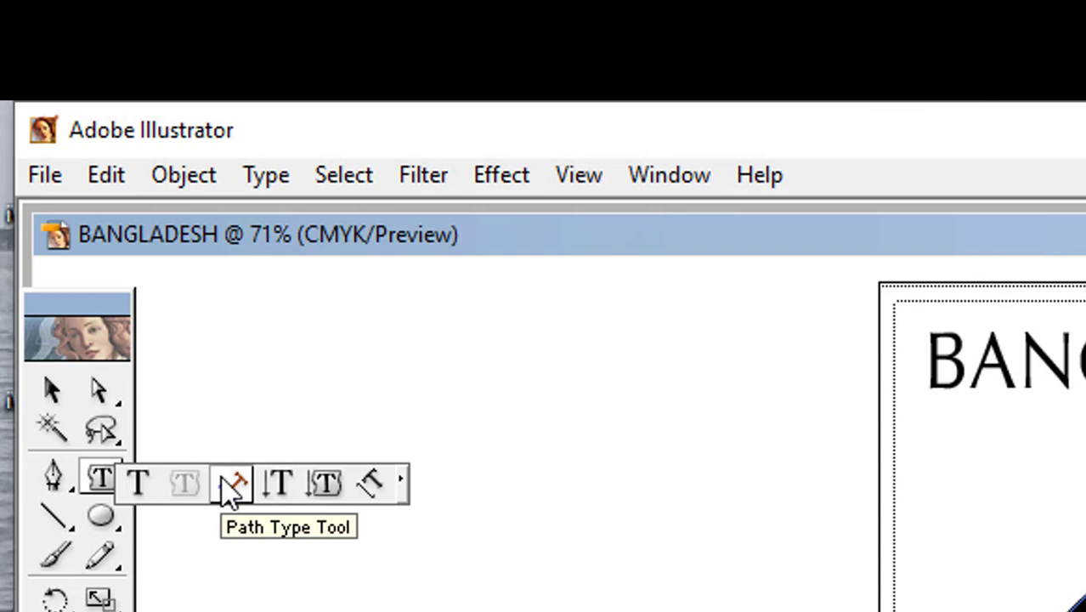
pyautogui.moveTo(229, 493); pyautogui.dragTo(231, 492)
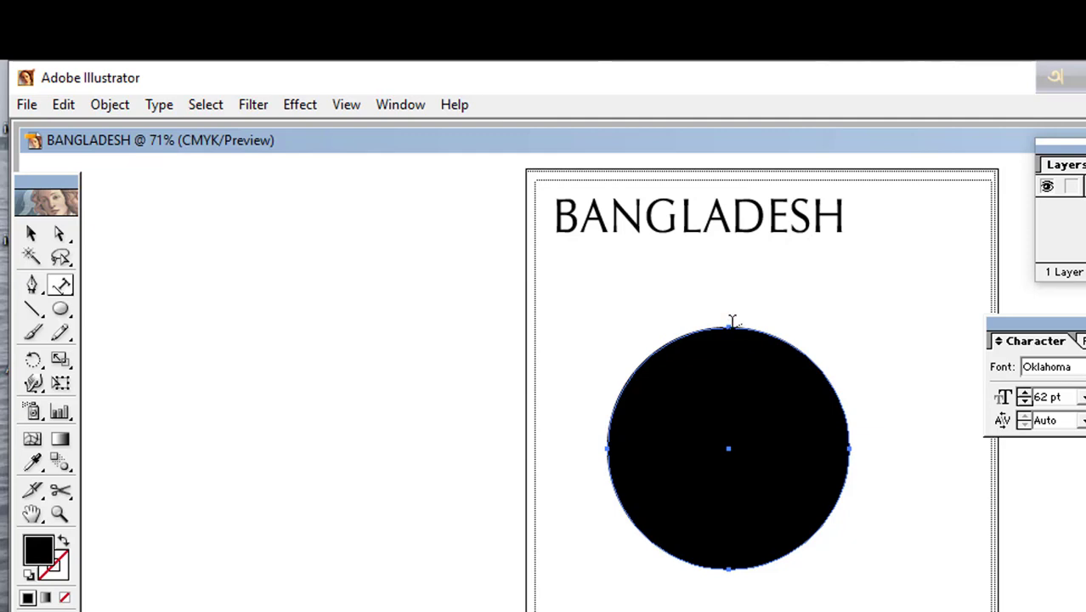
pyautogui.click(731, 323)
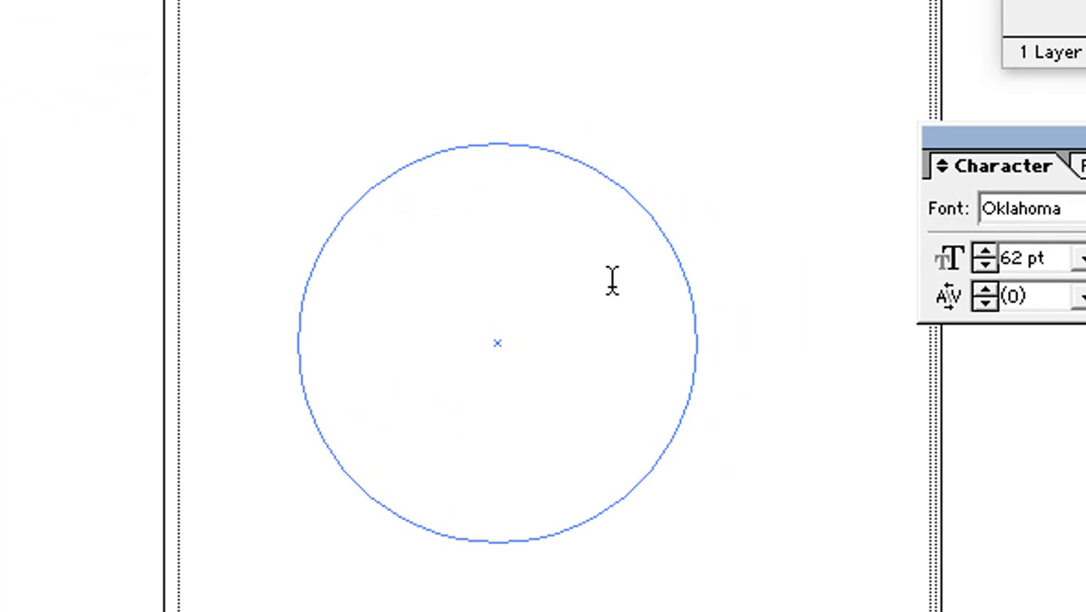
# Enter "Mango Apple Orange Banana Olive Tree" along the circular path.
pyautogui.write('M')
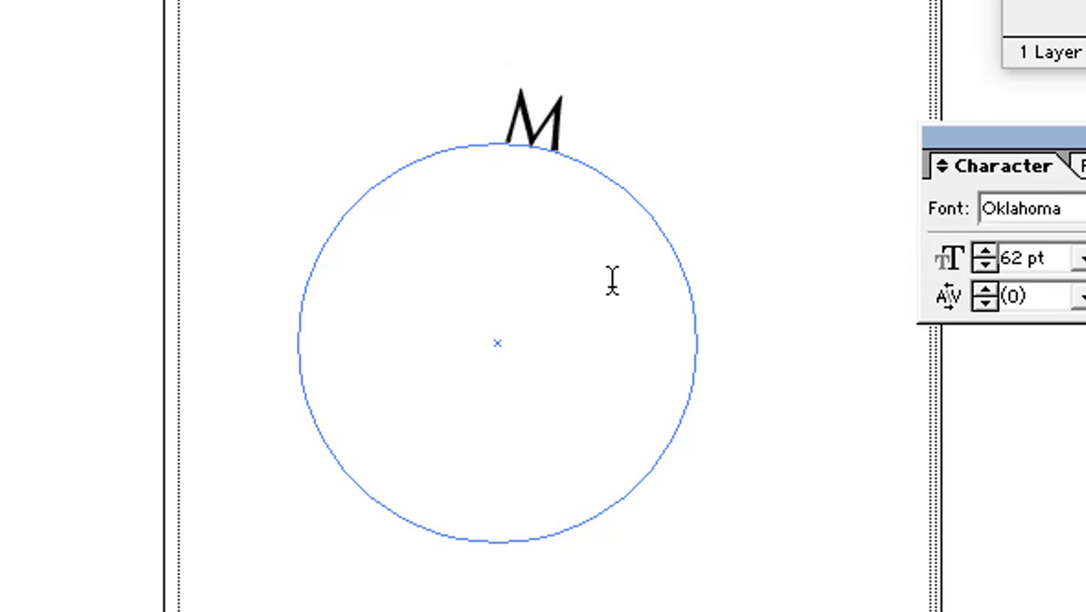
pyautogui.write('ango')
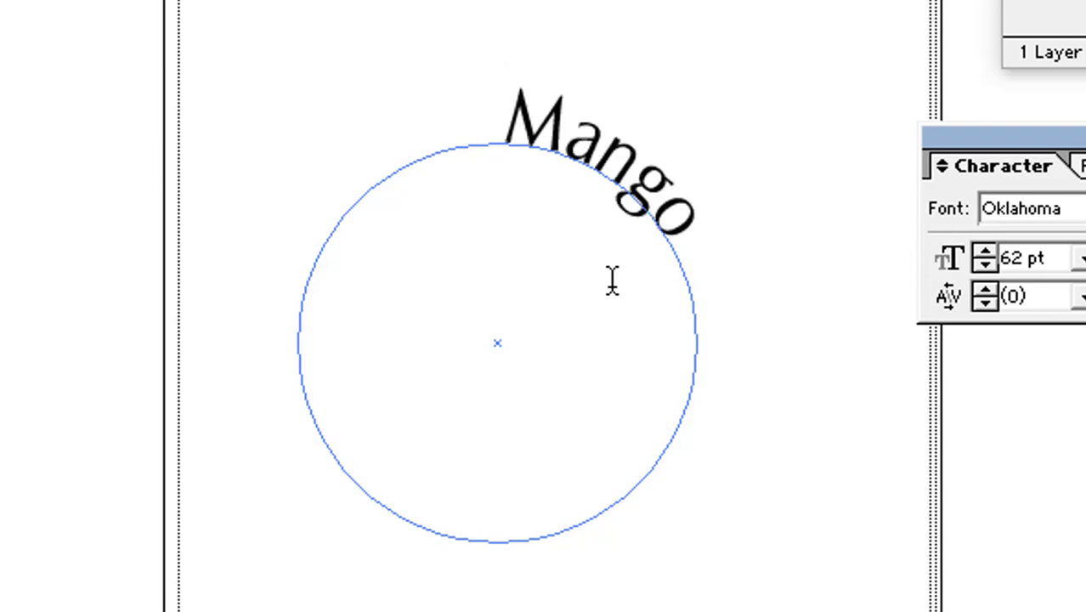
pyautogui.write(' Apple')
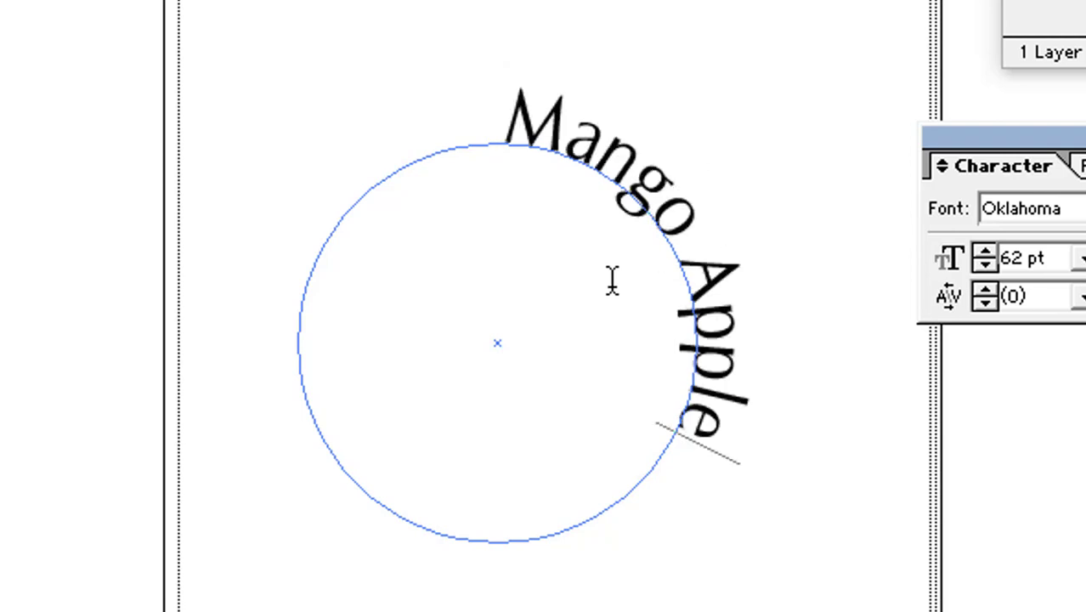
pyautogui.write(' O')
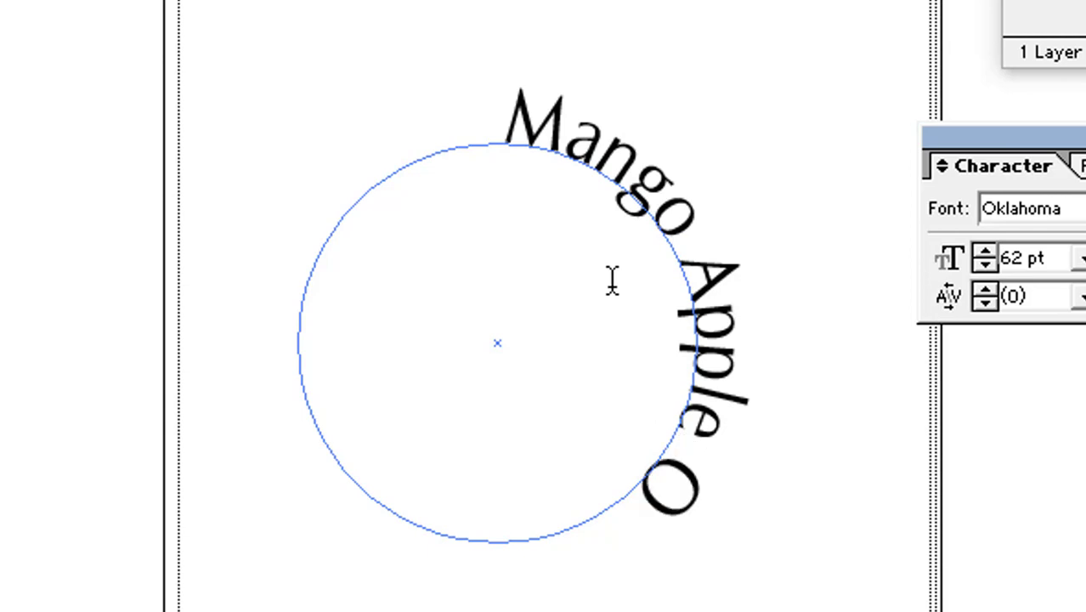
pyautogui.write('range')
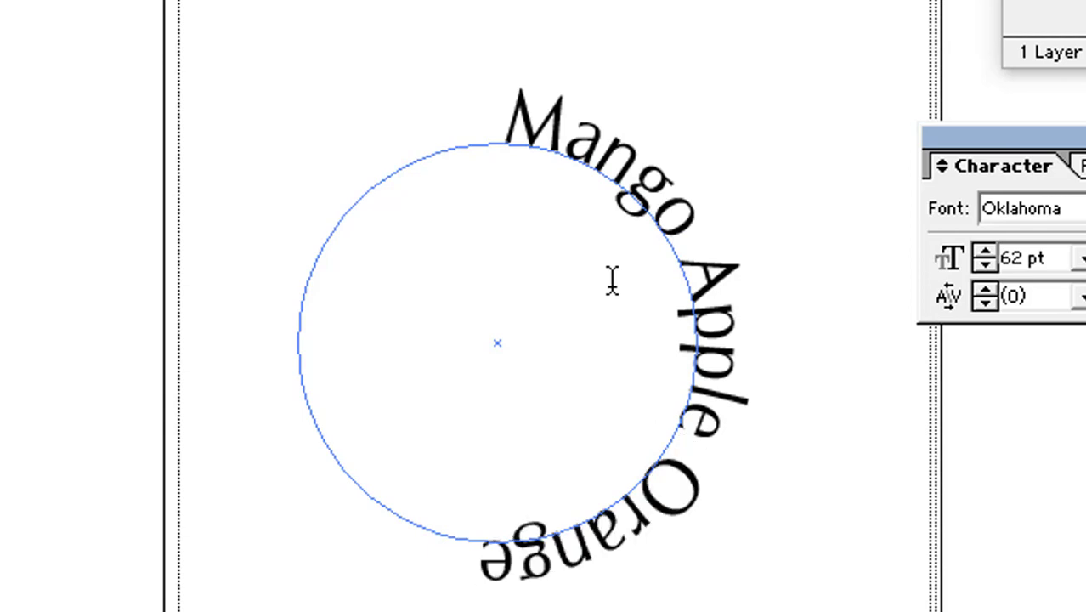
pyautogui.write(' Ba')
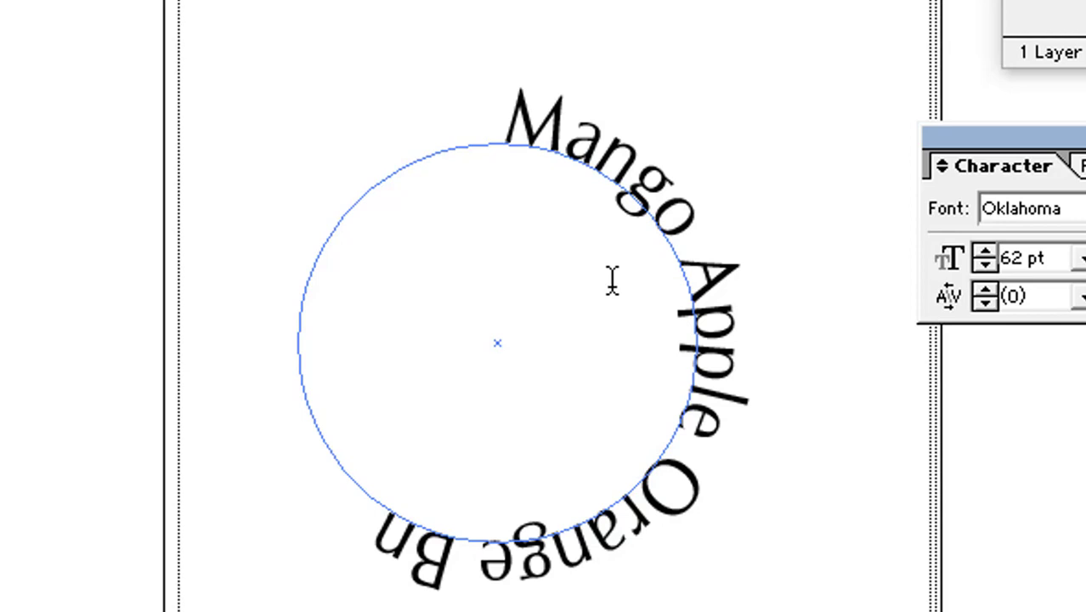
pyautogui.press('BackSpace')
pyautogui.write('anana')
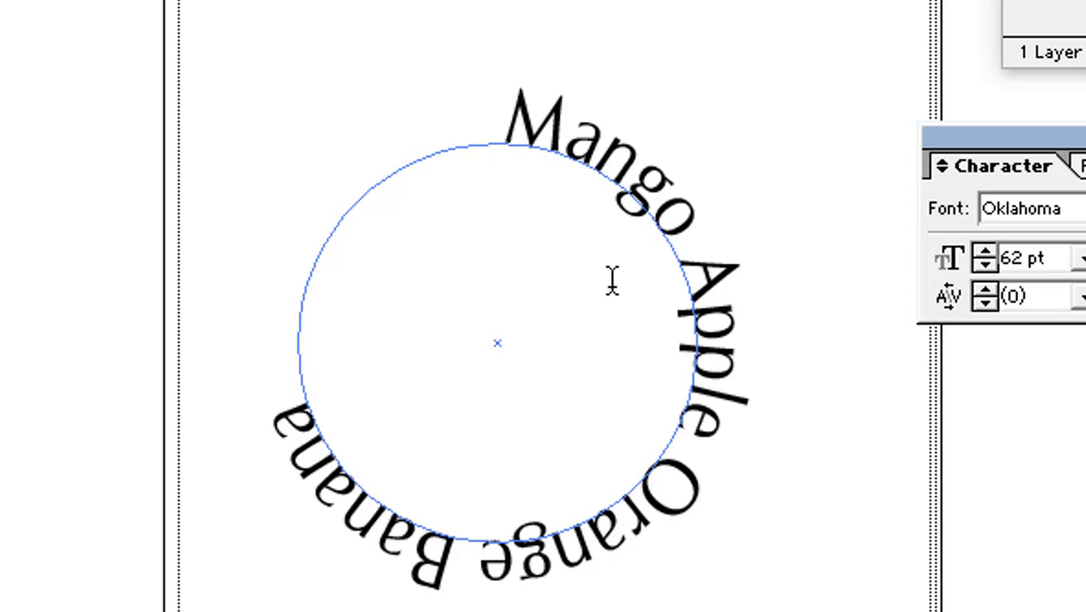
pyautogui.write('Olive')
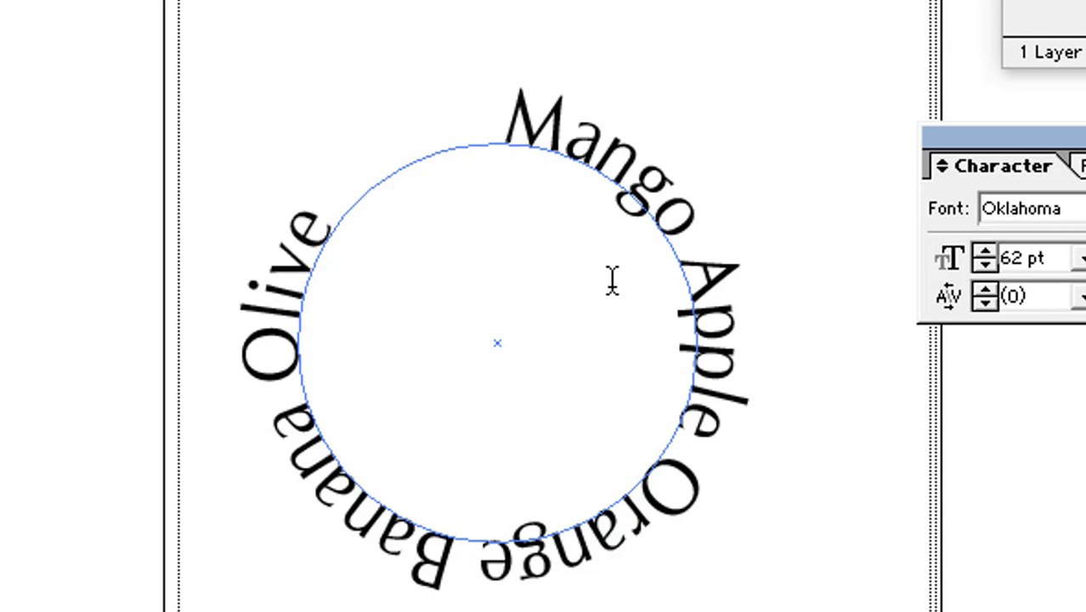
pyautogui.write(' Tree')
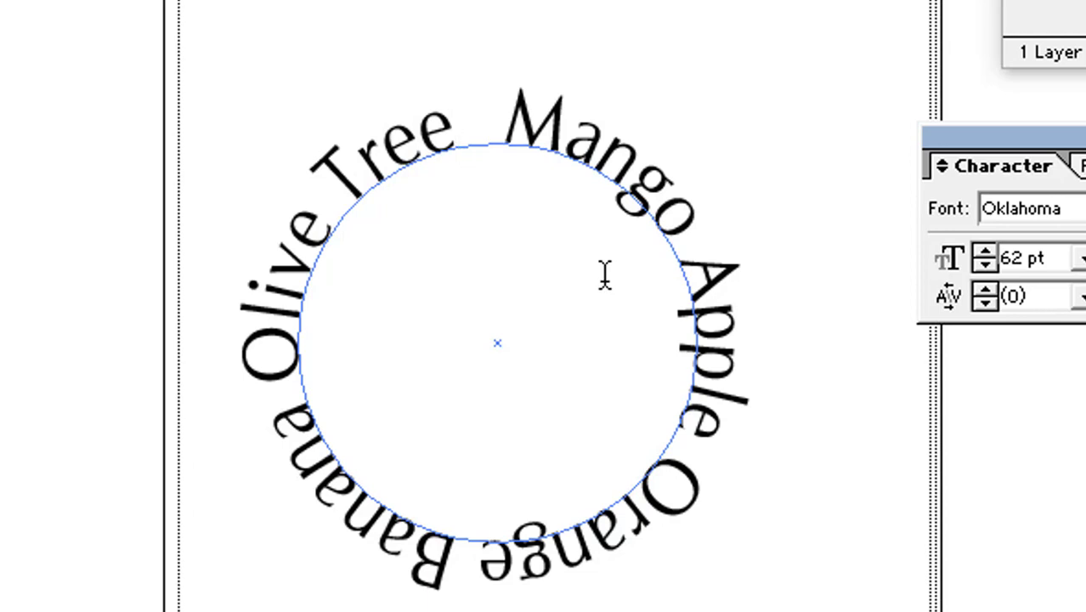
# Select all of the circular text, fill it with the pure red swatch (M 100, Y 100), and deselect it.
pyautogui.moveTo(550, 113); pyautogui.dragTo(459, 140)
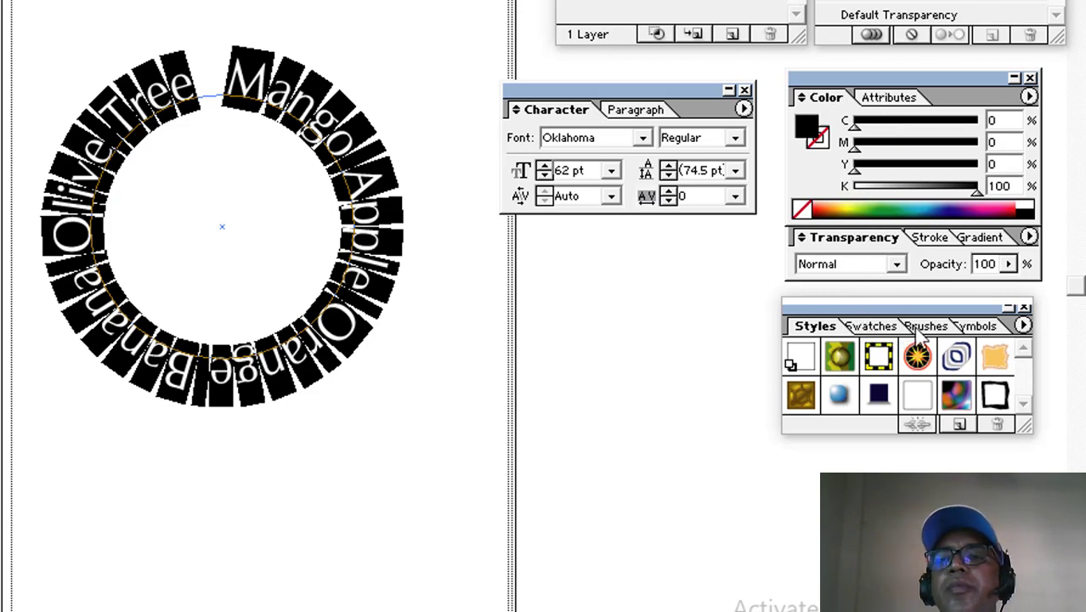
pyautogui.click(873, 326)
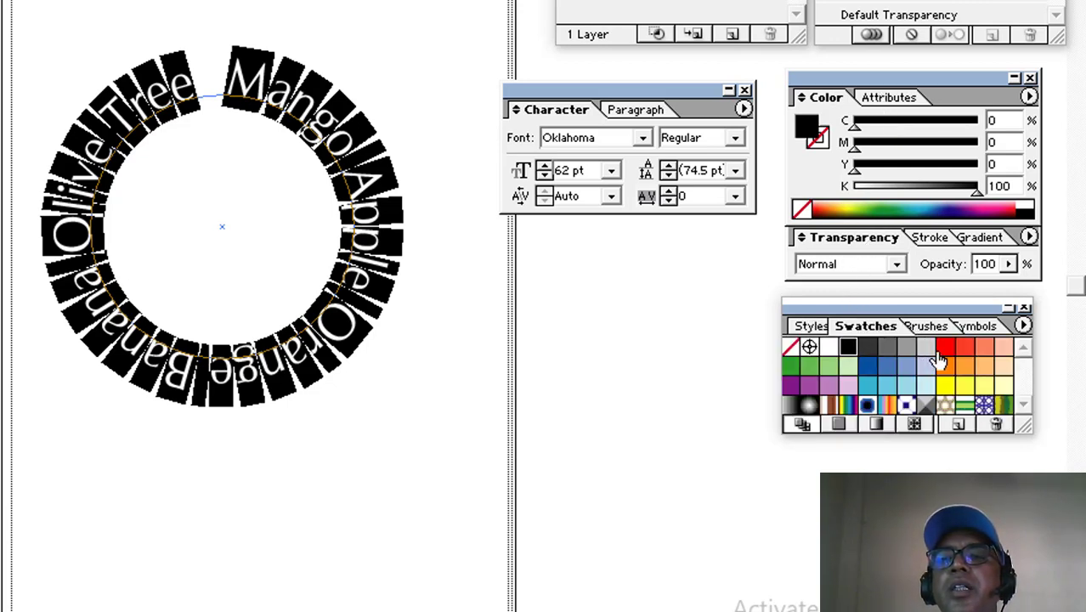
pyautogui.click(945, 347)
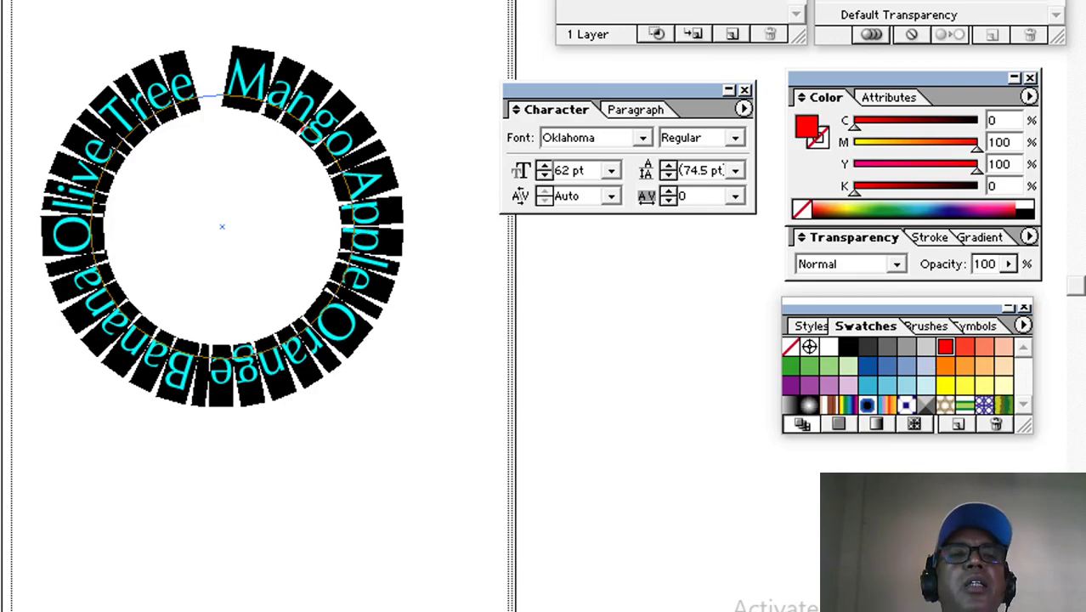
pyautogui.click(2, 327)
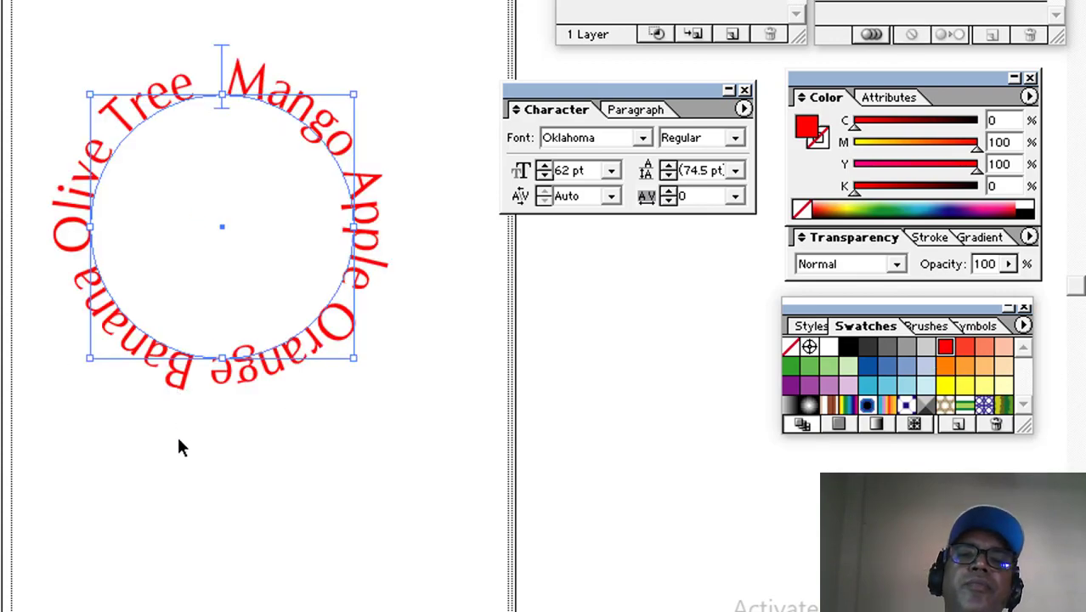
pyautogui.click(179, 440)
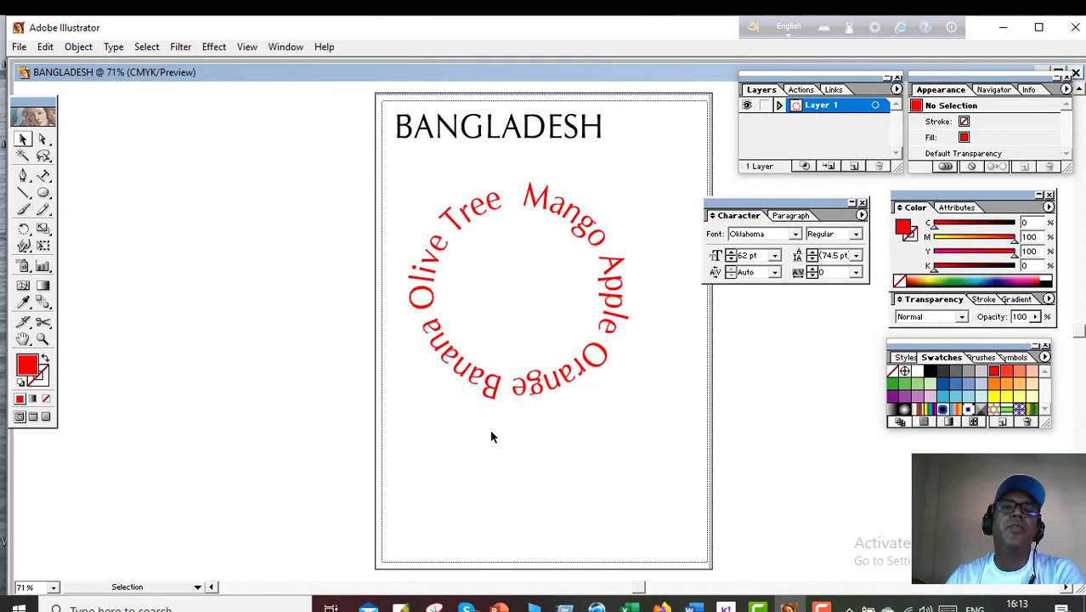